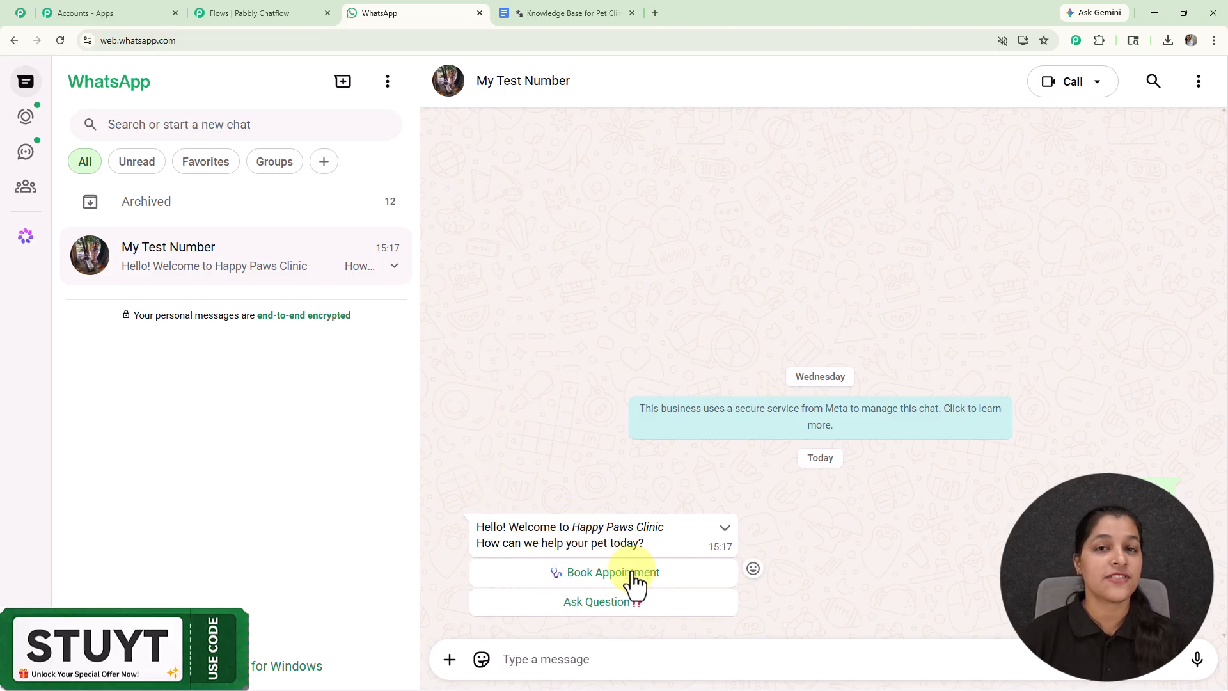
- Choose Book Appointment in the clinic chat and answer with "Fluffy" as the pet's name and "Cat" as the pet type
click(633, 574)
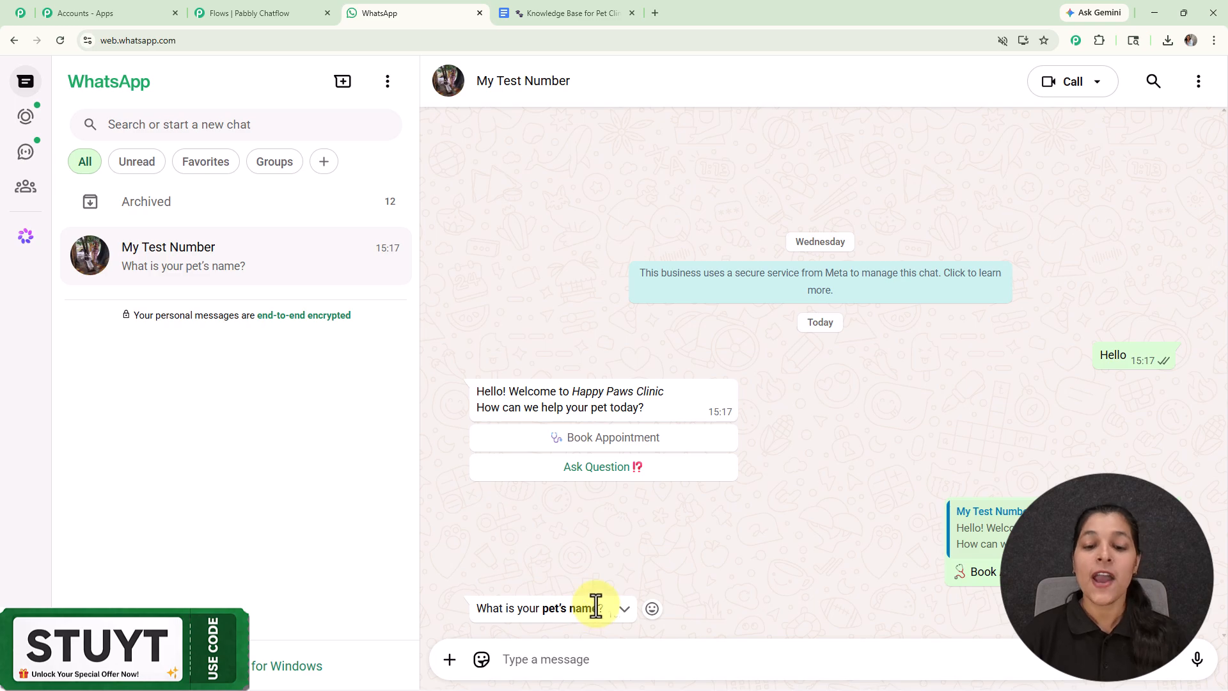
click(601, 660)
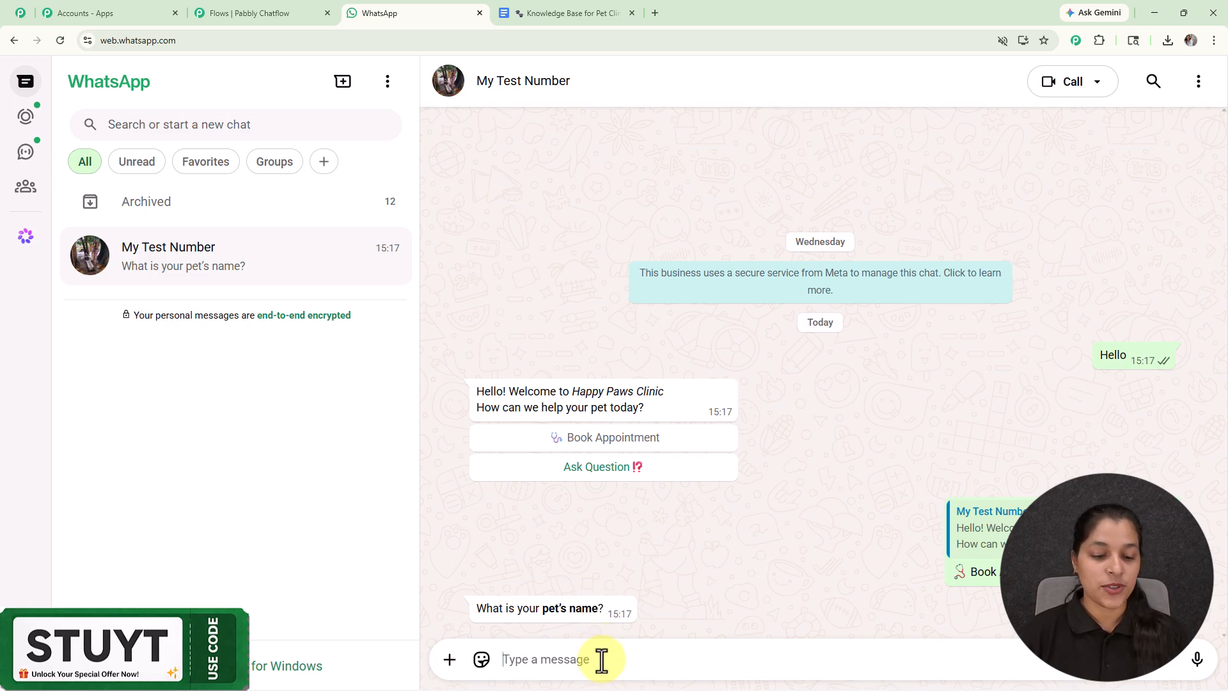
text(Fluffy)
key(Return)
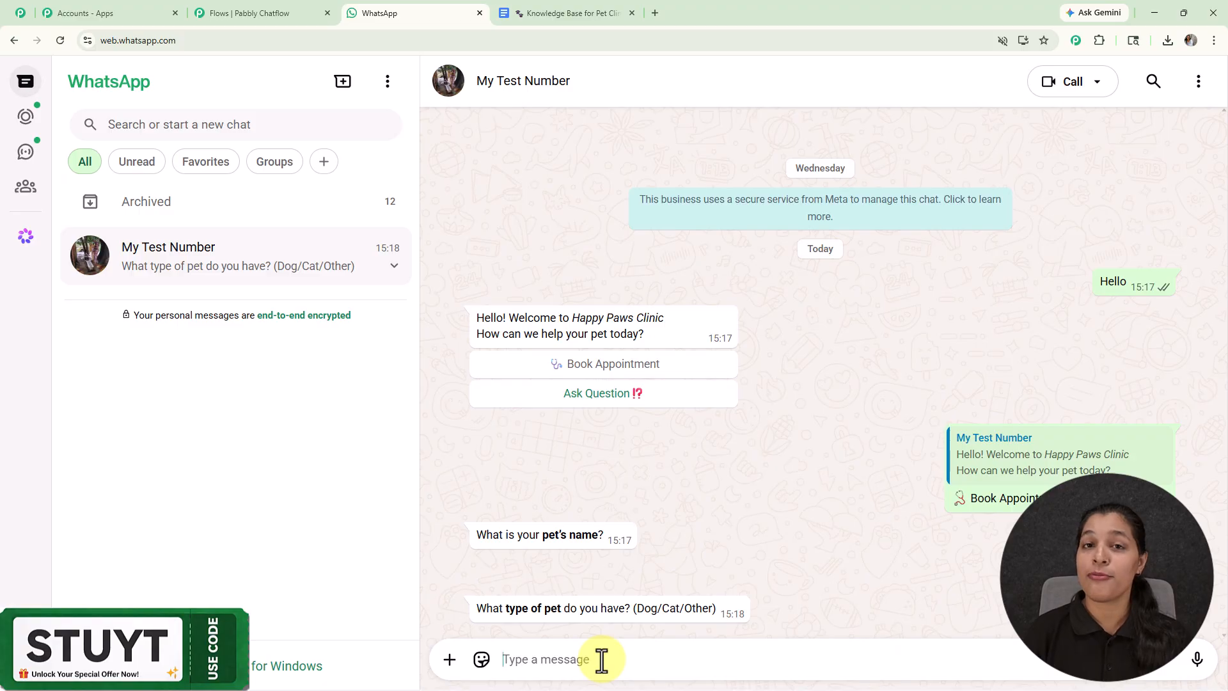
text(C)
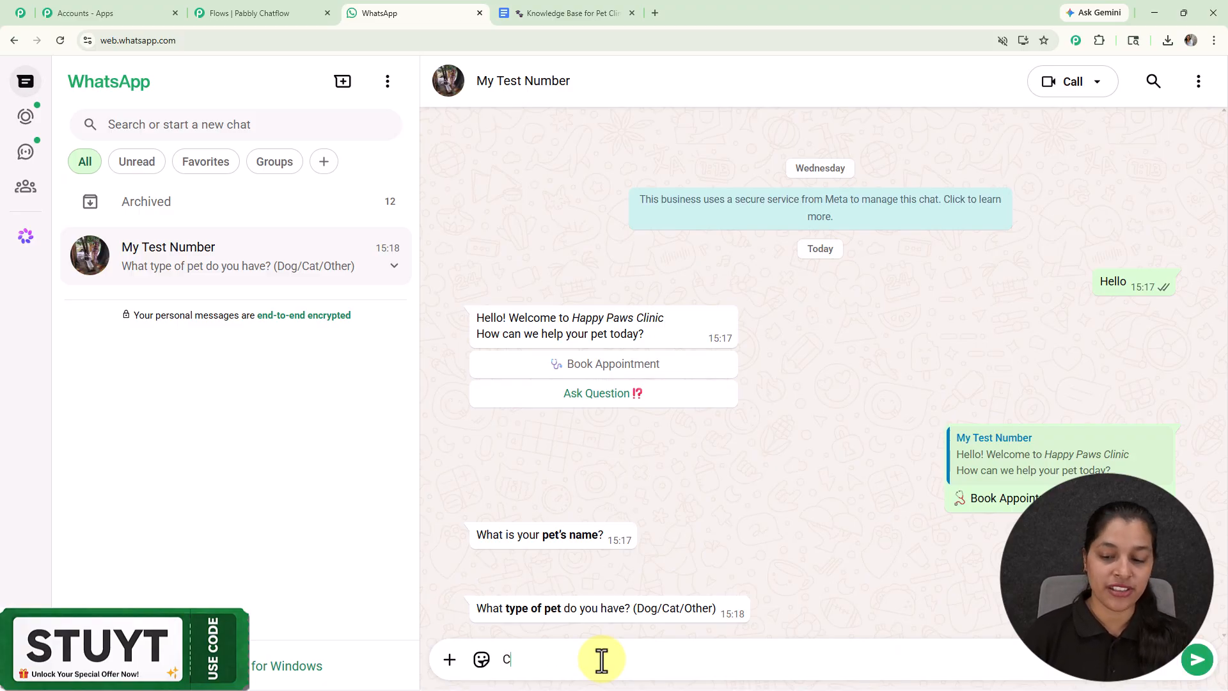
text(at)
key(Return)
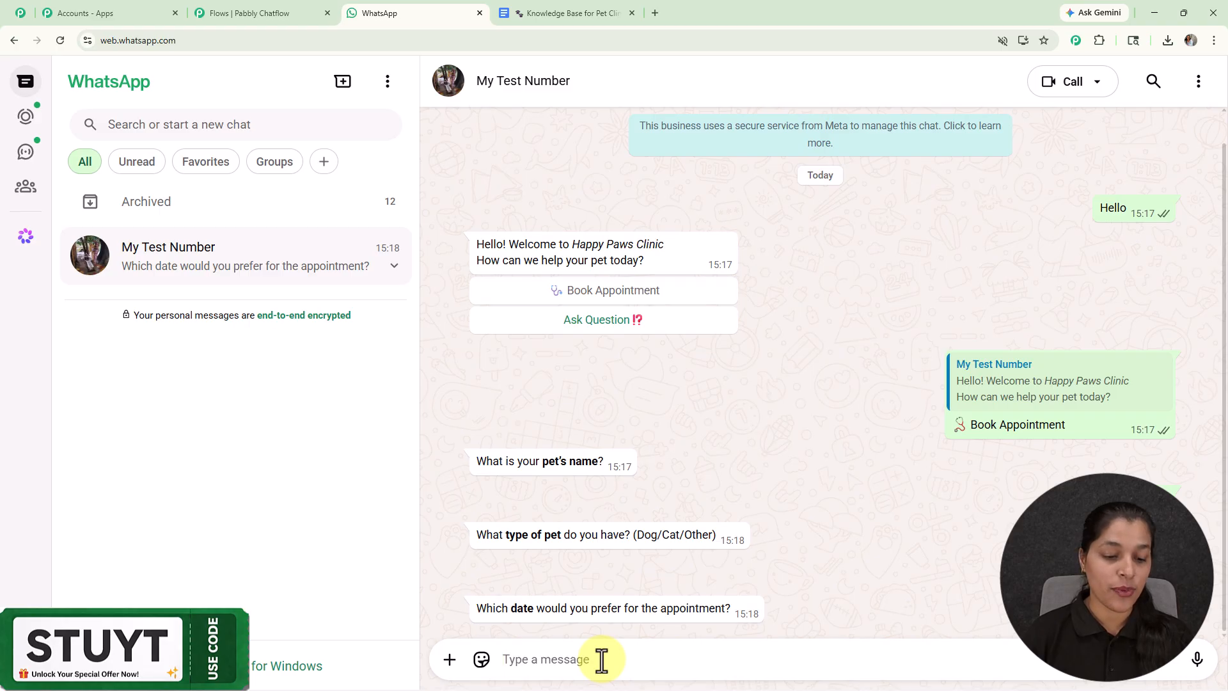
- Reply with 21-05-2026 as the preferred appointment date and send the customer's name
text(21)
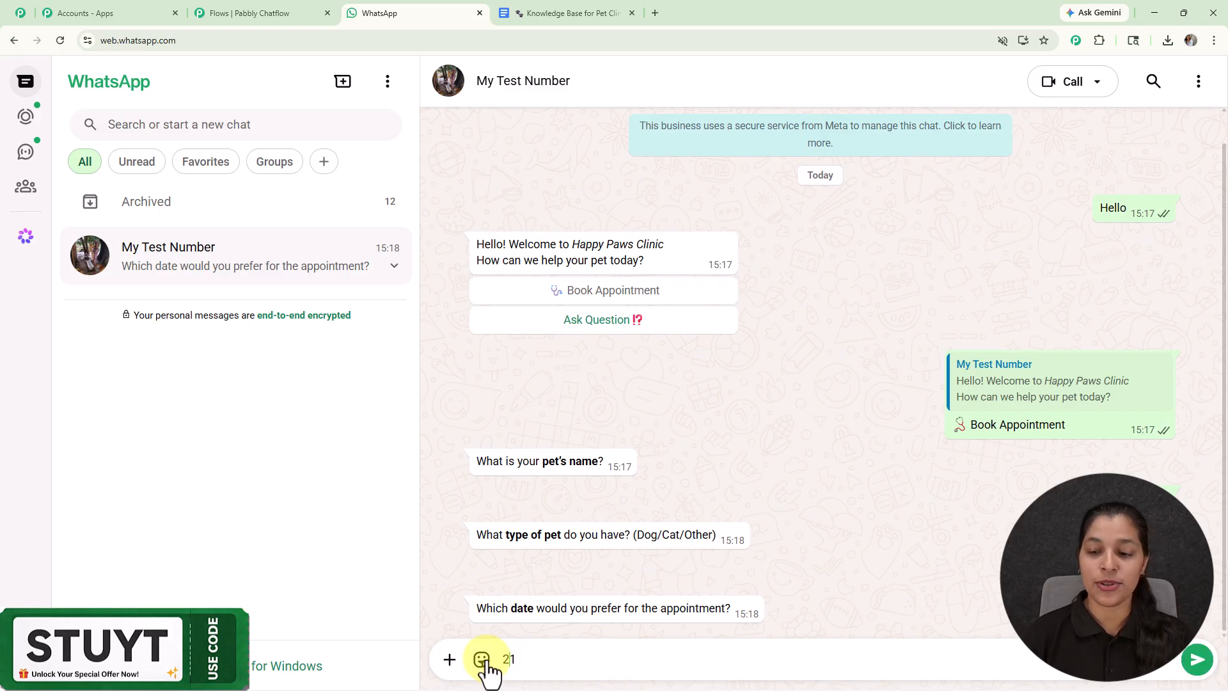
text(-05-)
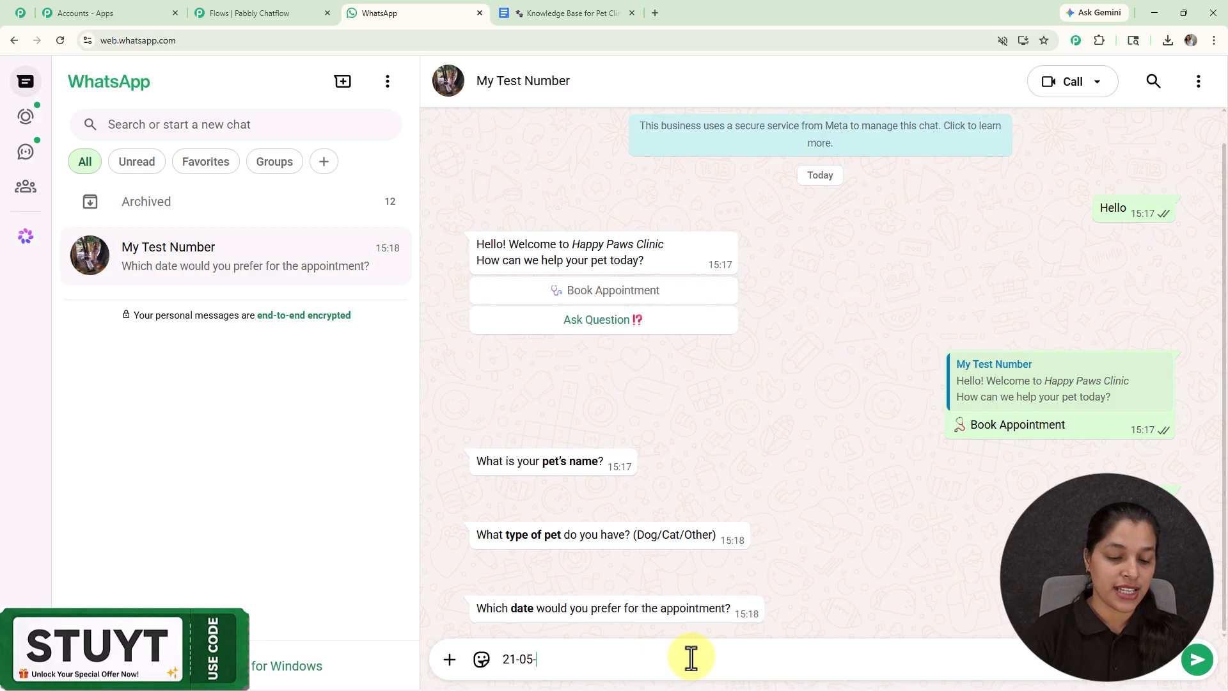
text(2026)
key(Return)
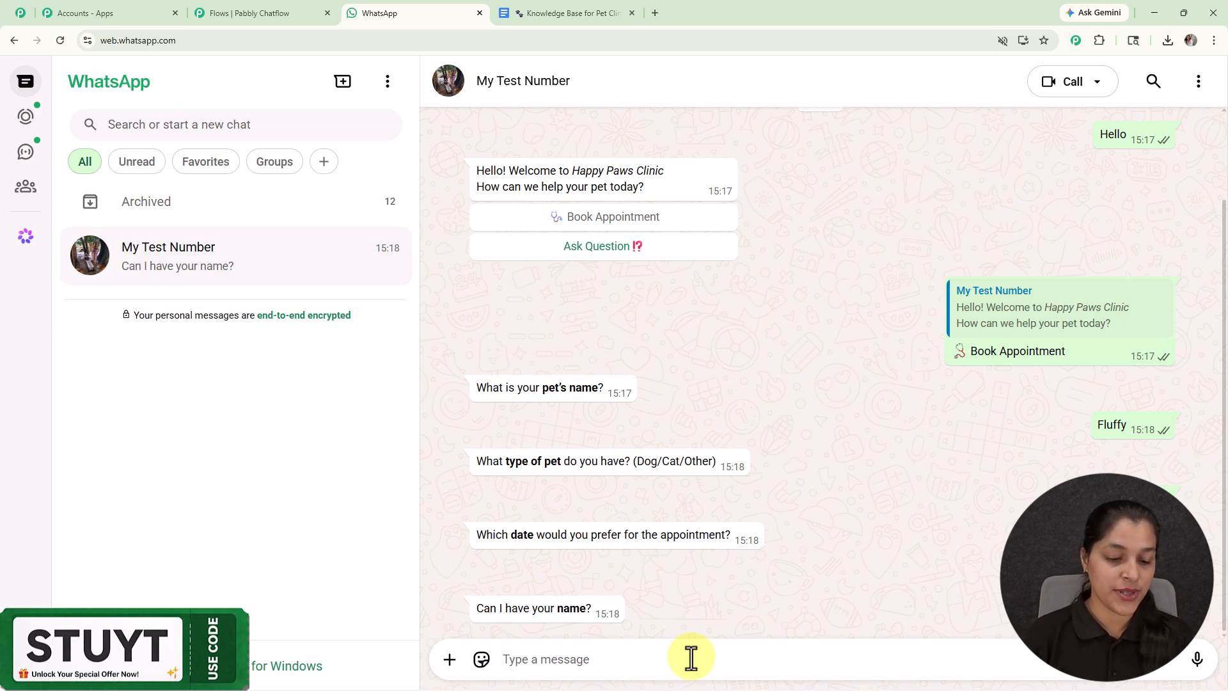
text(Demo User)
key(Return)
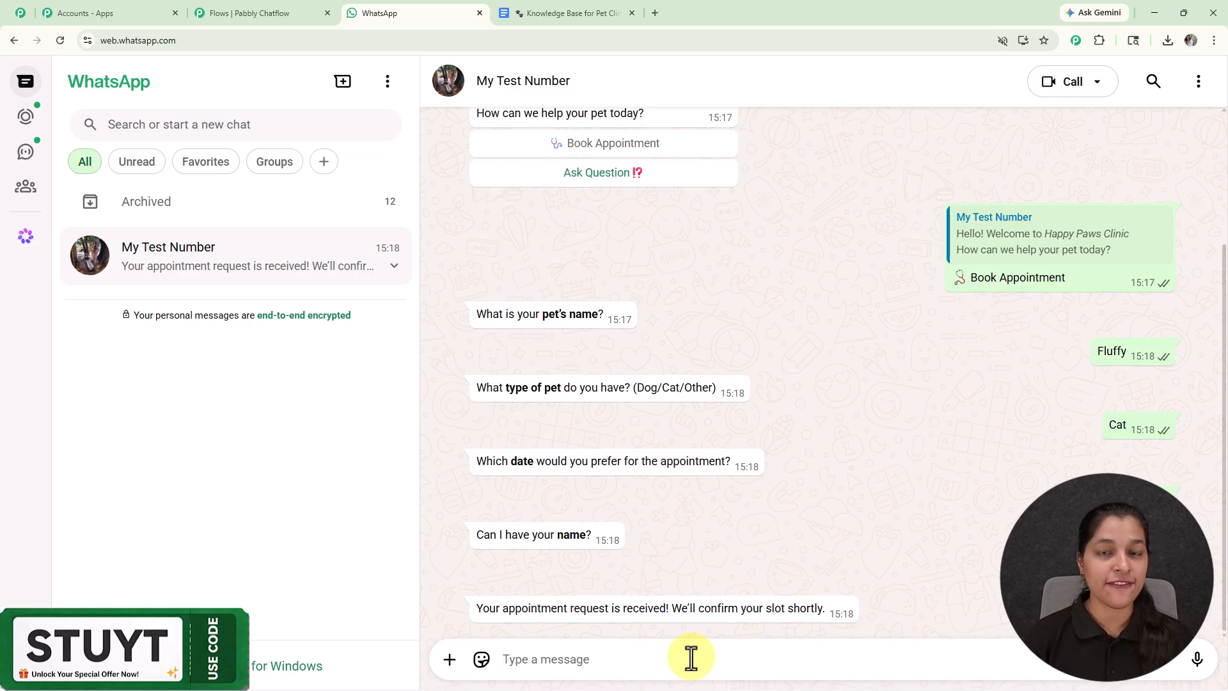
- Choose Ask Question and send "What payment methods are accepted?" and "How often should I take my pet for a checkup?"
click(619, 174)
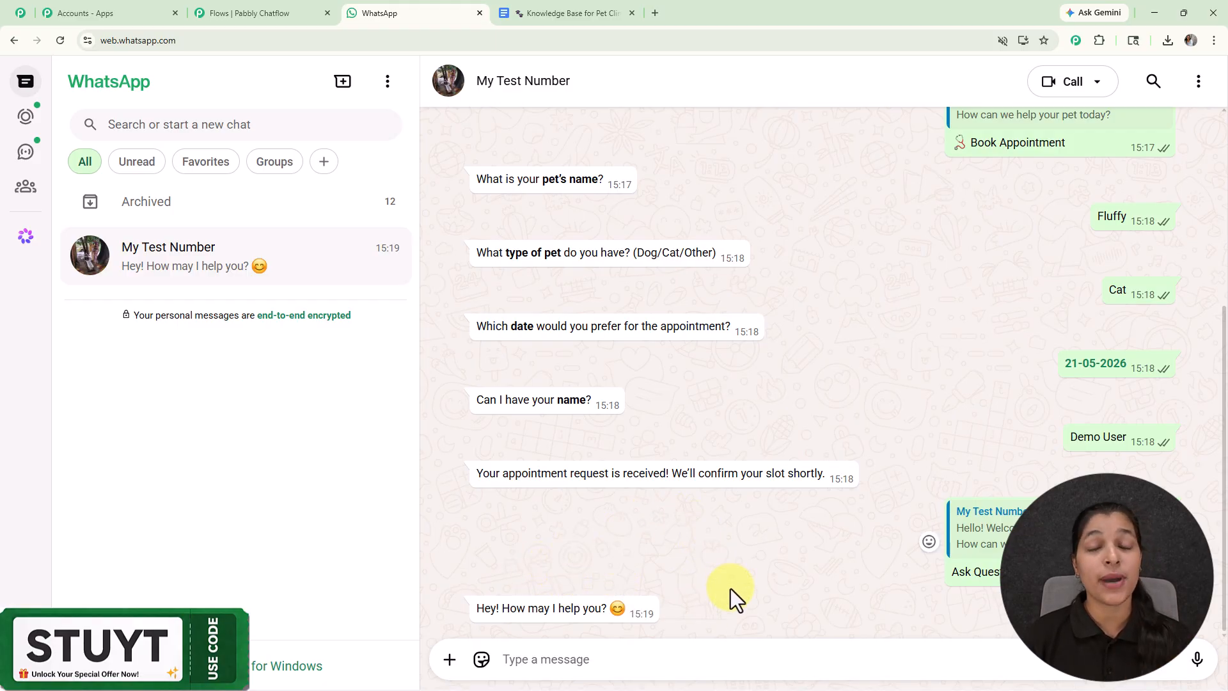
click(526, 660)
text(What payment methods are accepted?)
key(Return)
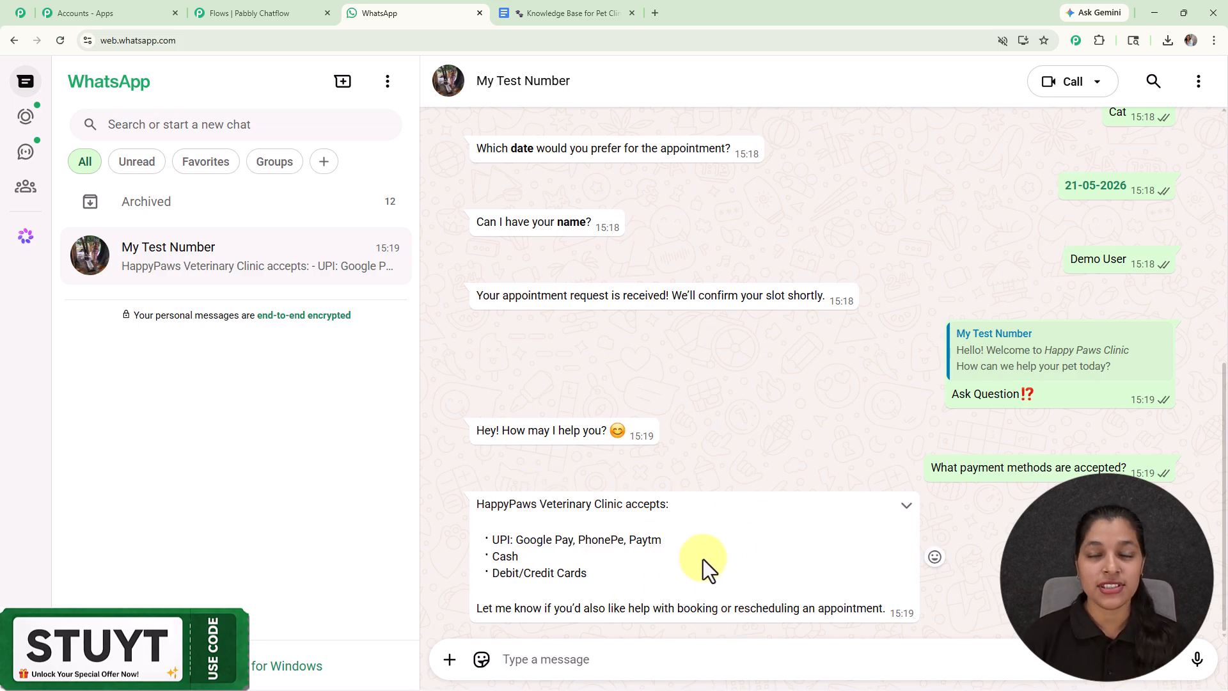
text(How often should I take my pet for a checkup?)
key(Return)
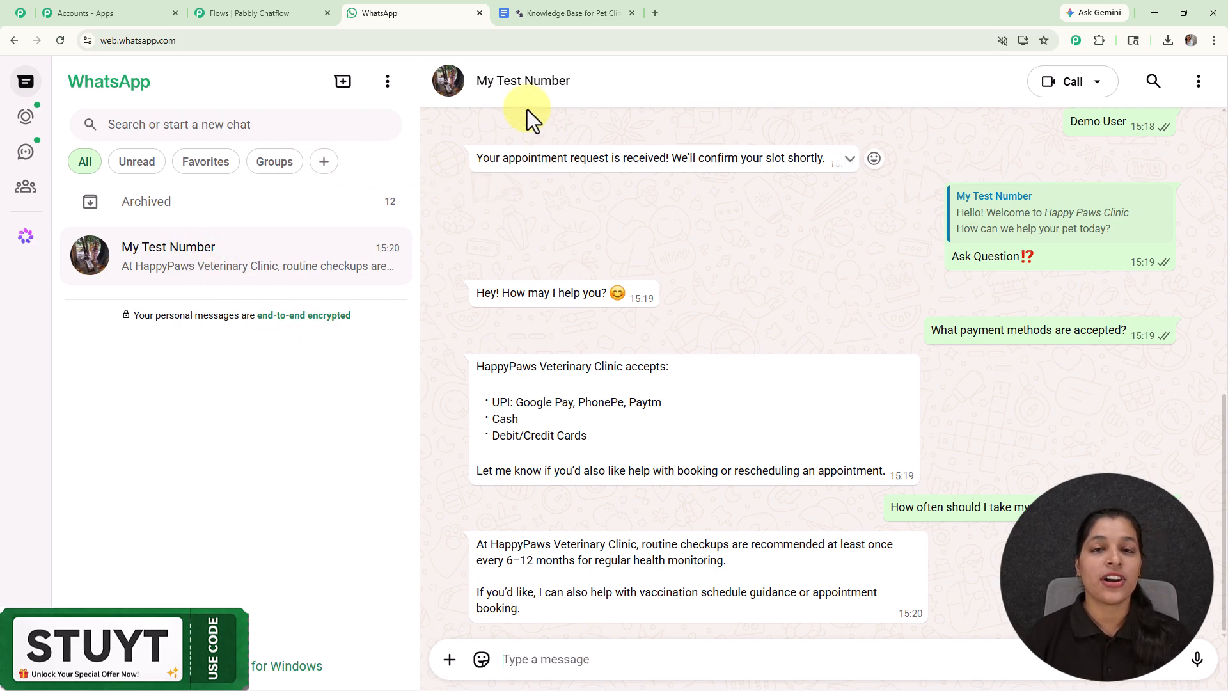
- Open the pabbly.com/chatflow website in a new browser tab and dismiss its promotional offer
click(275, 4)
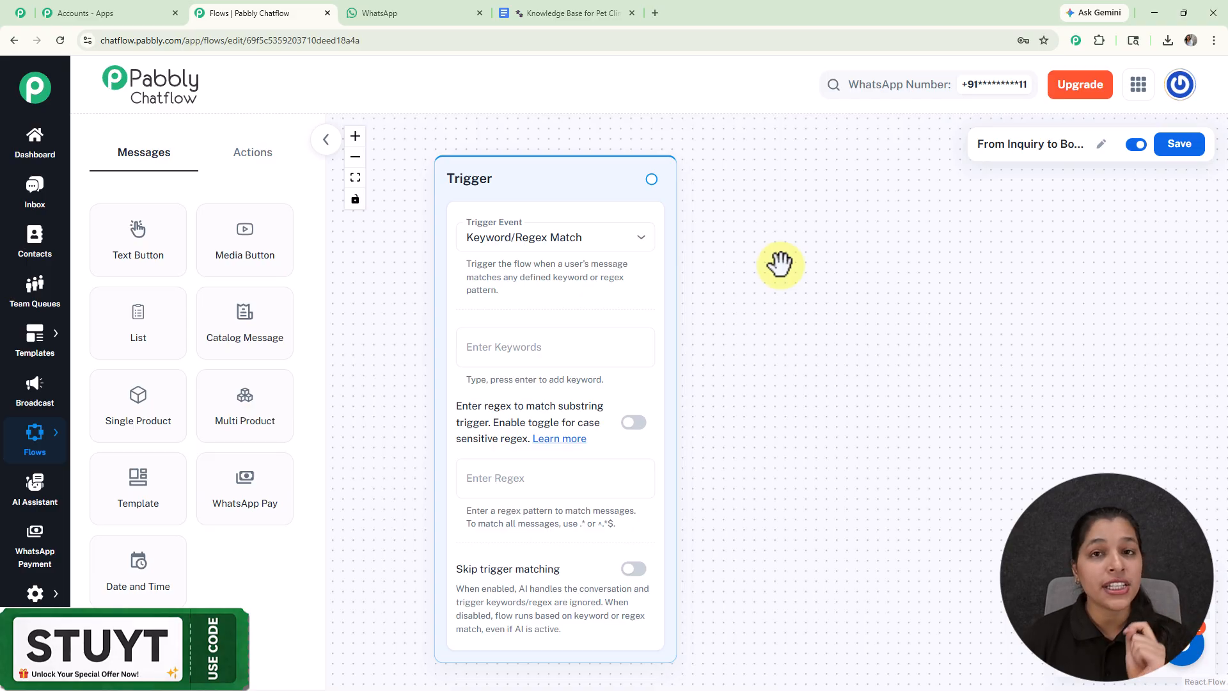
click(653, 12)
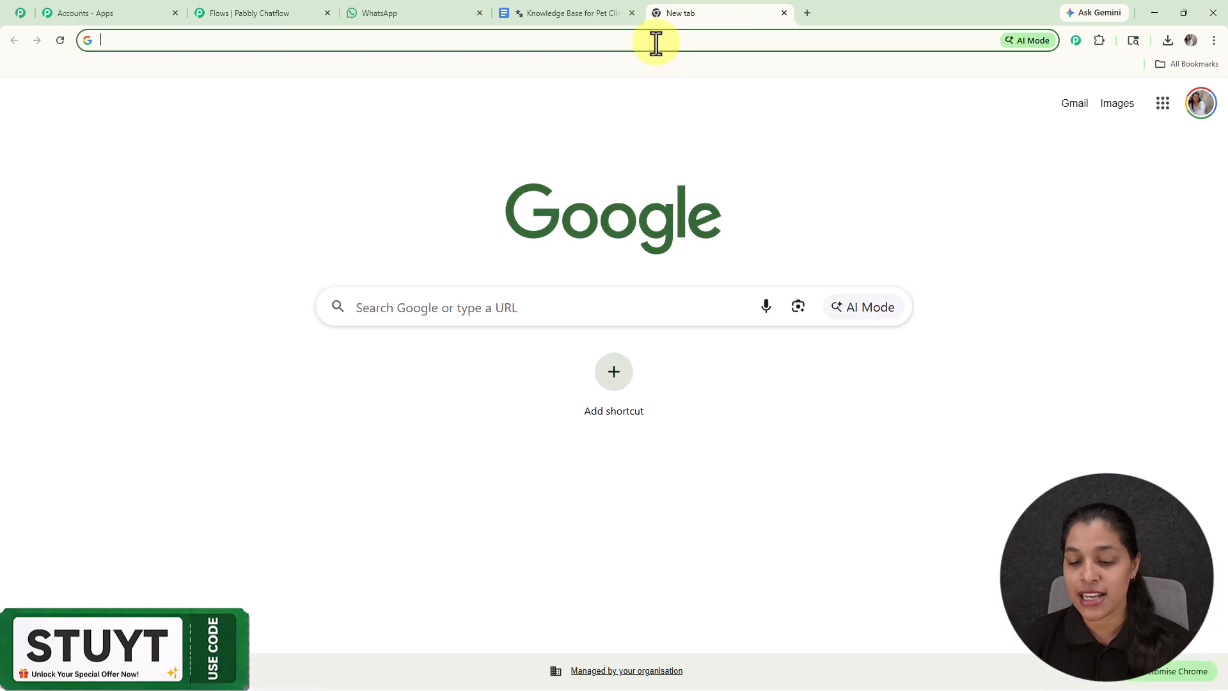
text(p)
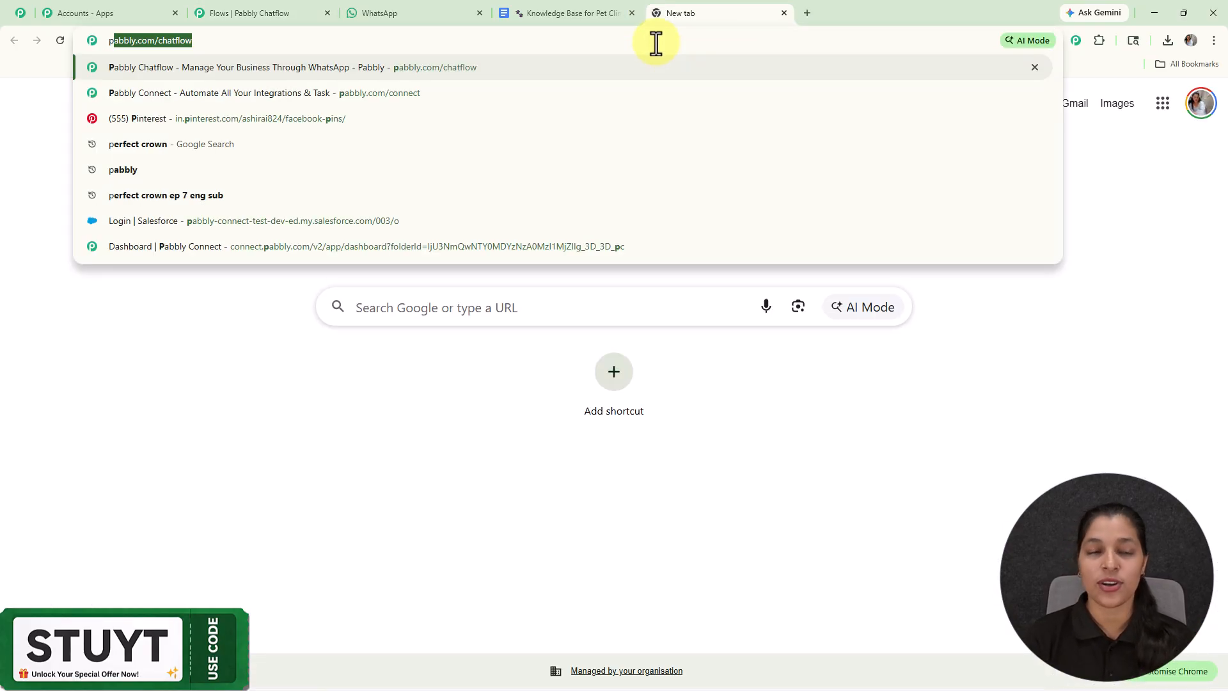
key(Return)
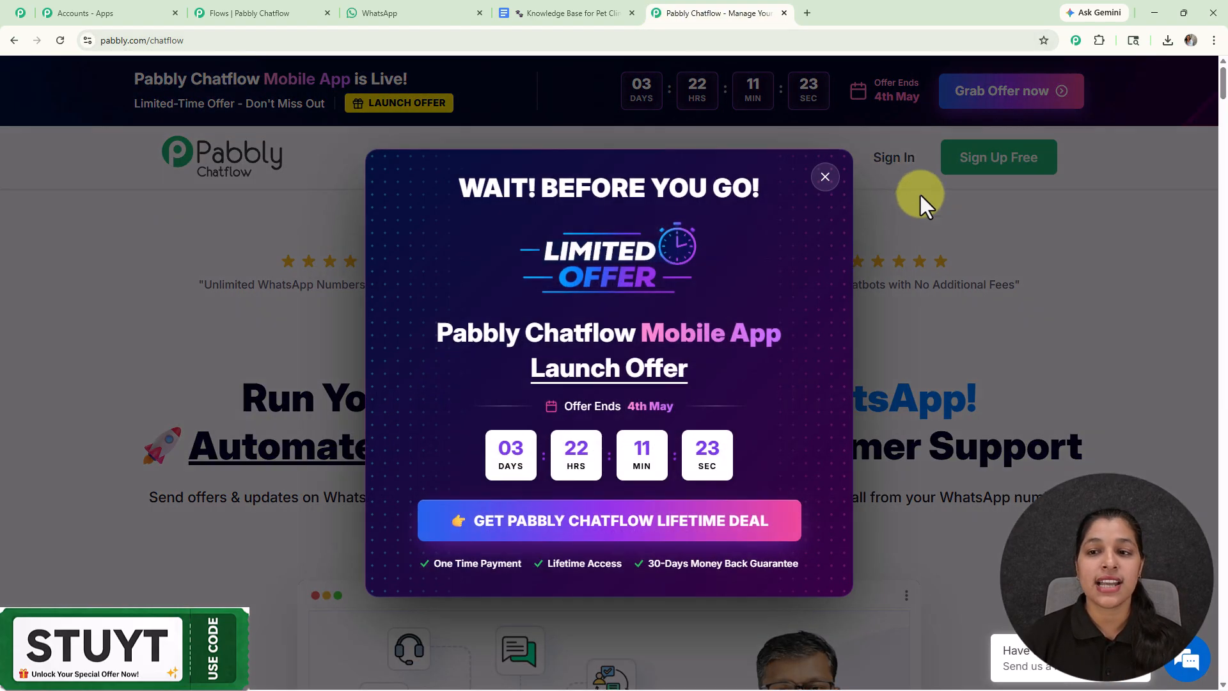
click(825, 177)
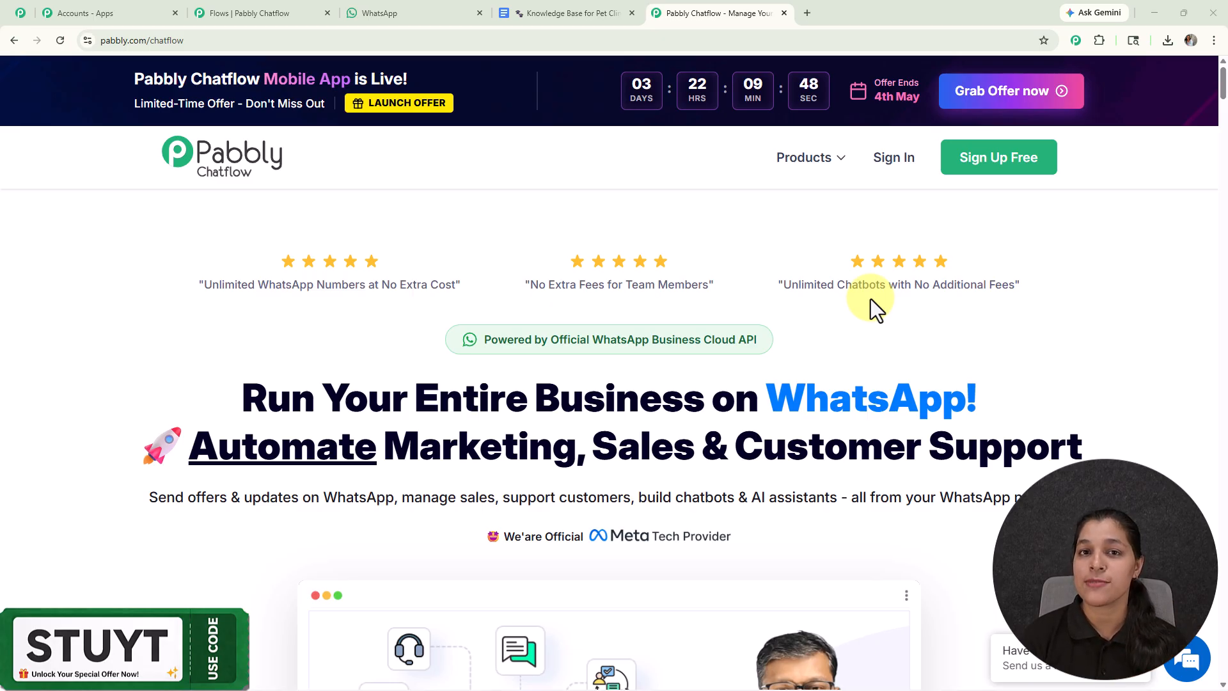
- Review the start of the test conversation in WhatsApp and return to the Pabbly Chatflow flow editor
click(232, 11)
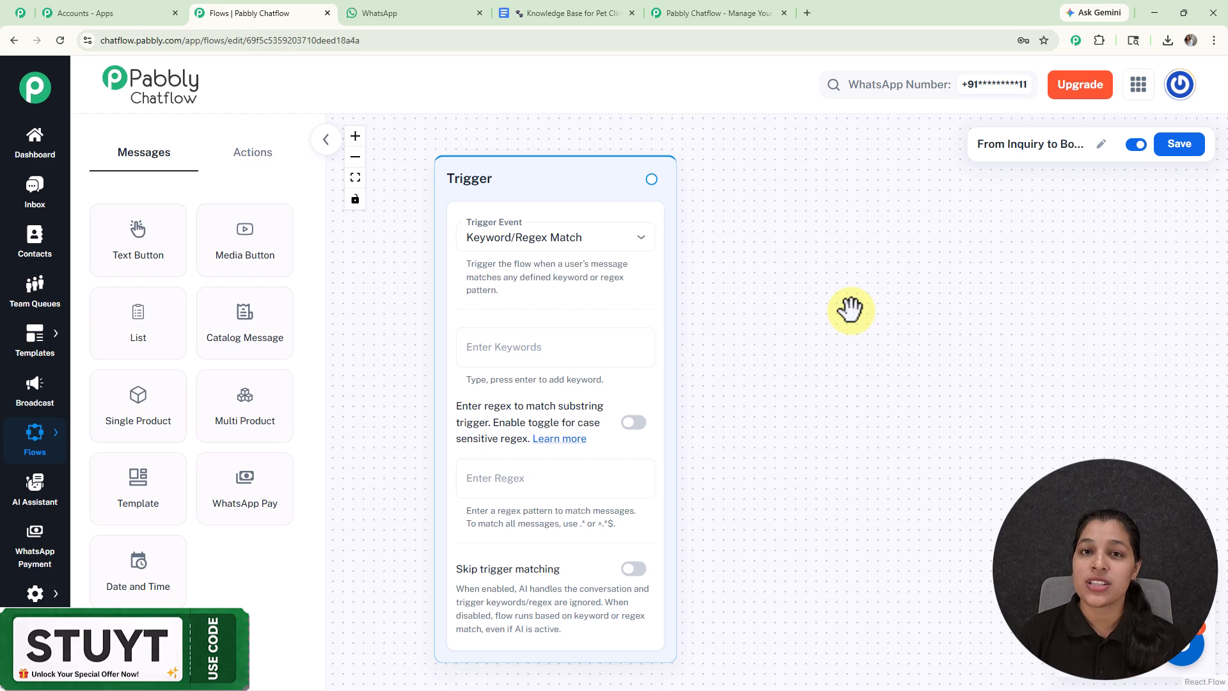
click(447, 9)
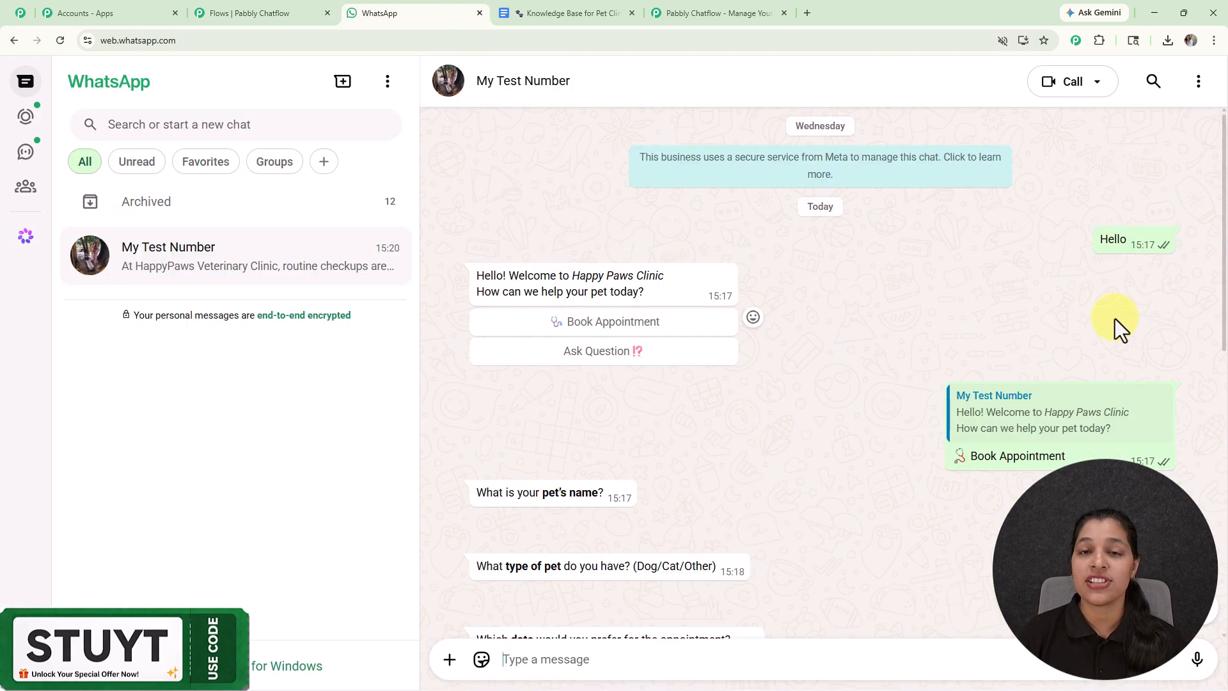
click(247, 8)
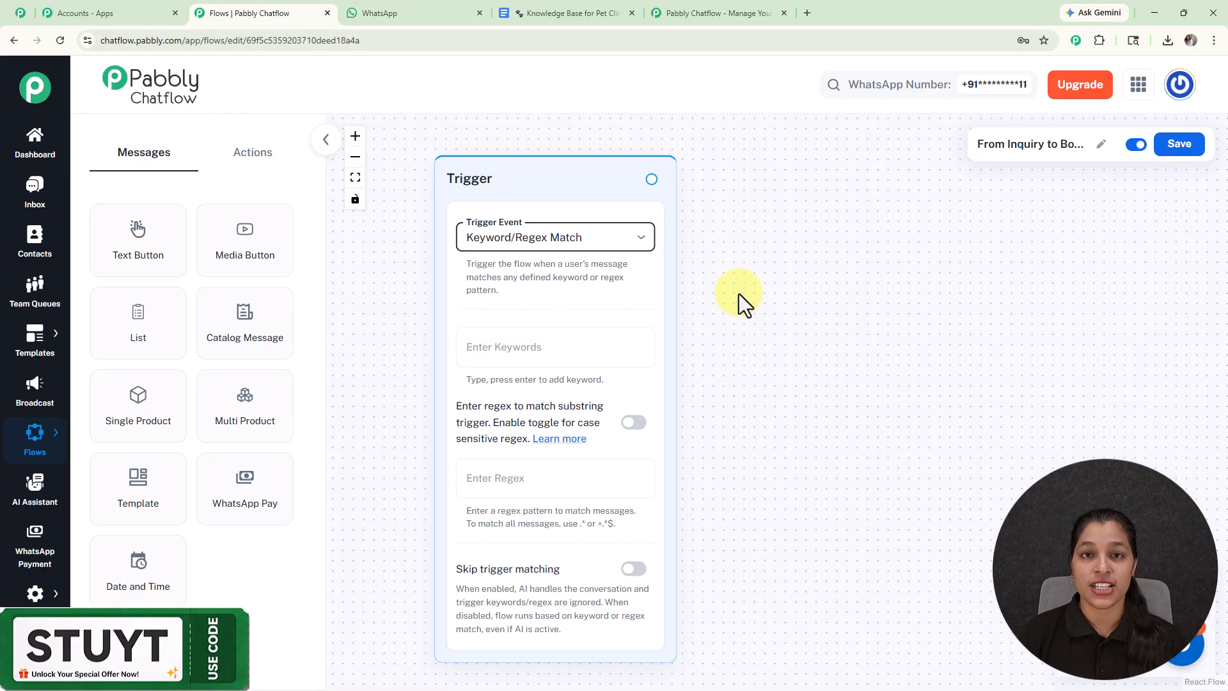
- Set the flow's trigger event to Keyword/Regex Match with the keyword "Hello"
click(612, 244)
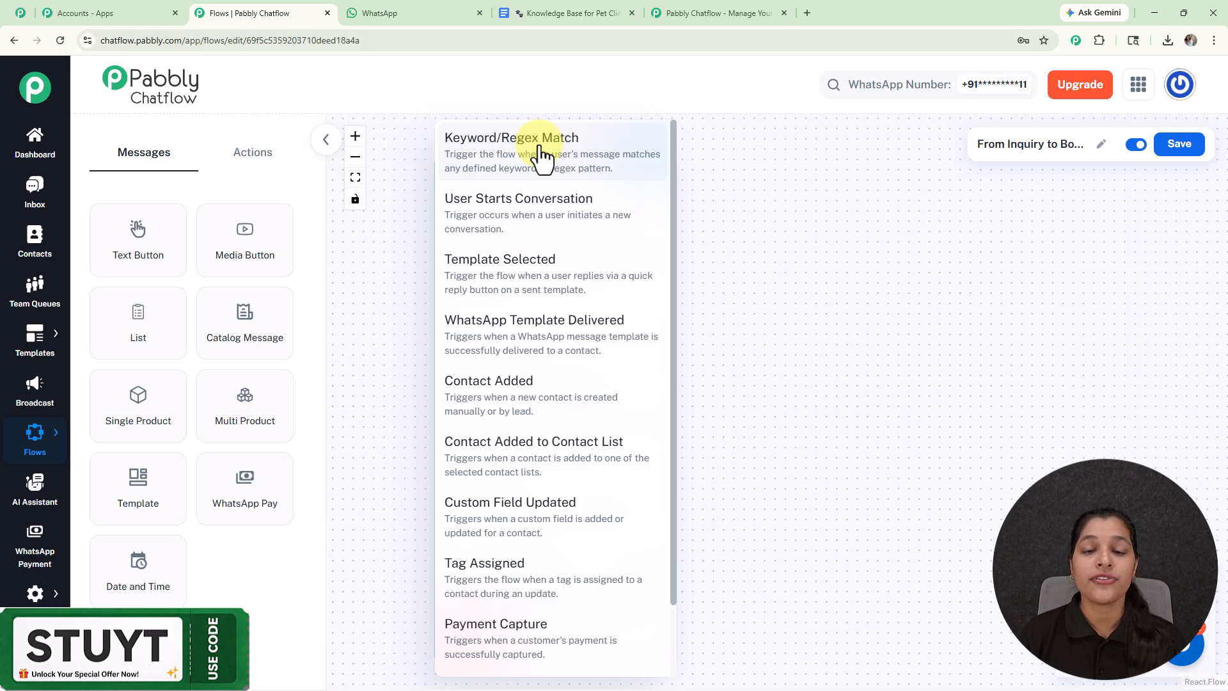
click(542, 157)
click(554, 335)
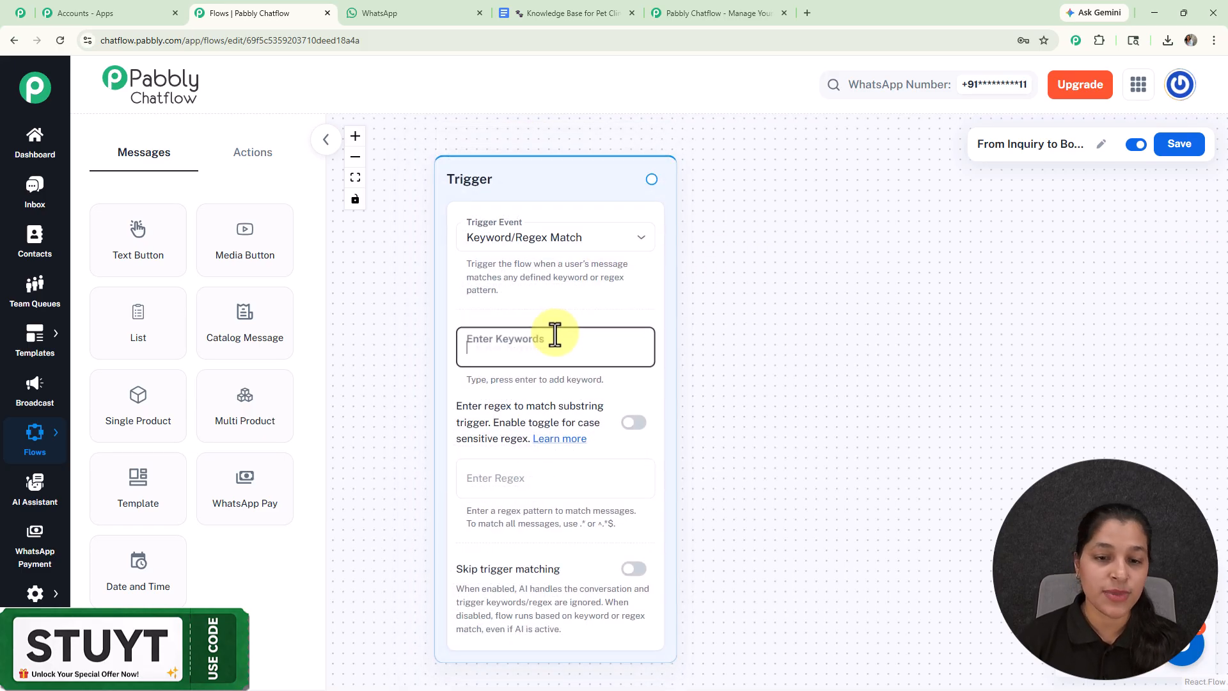
text(Hello)
key(Return)
click(639, 400)
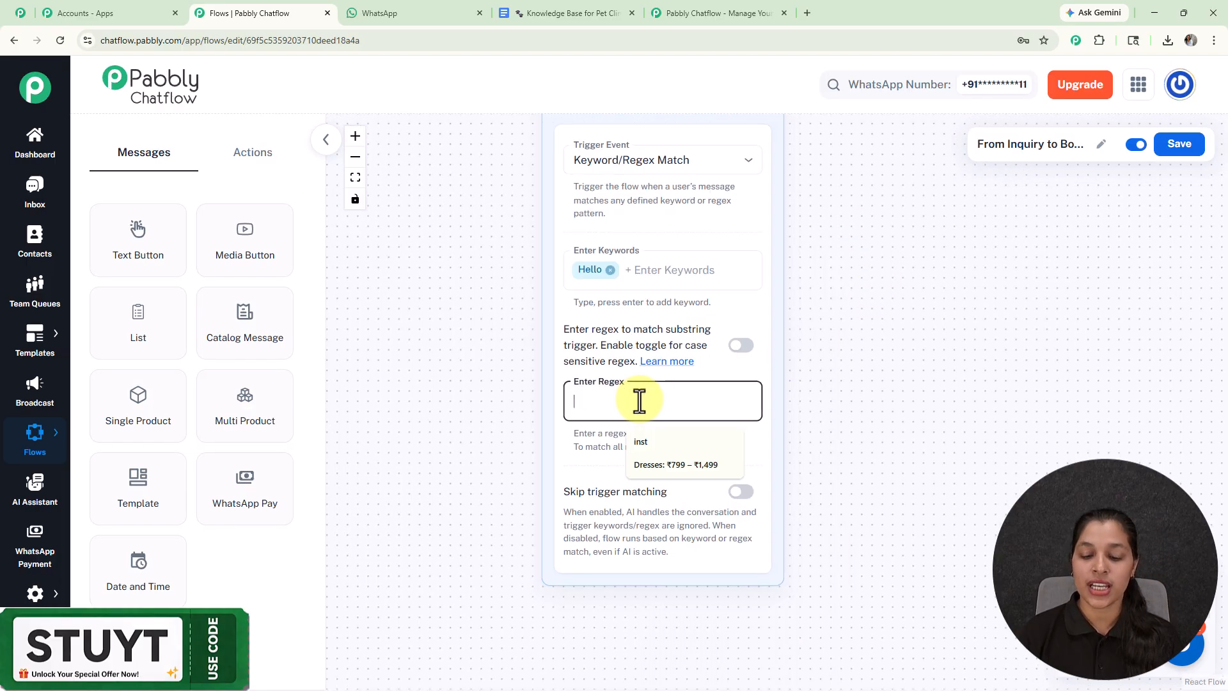
text([\)
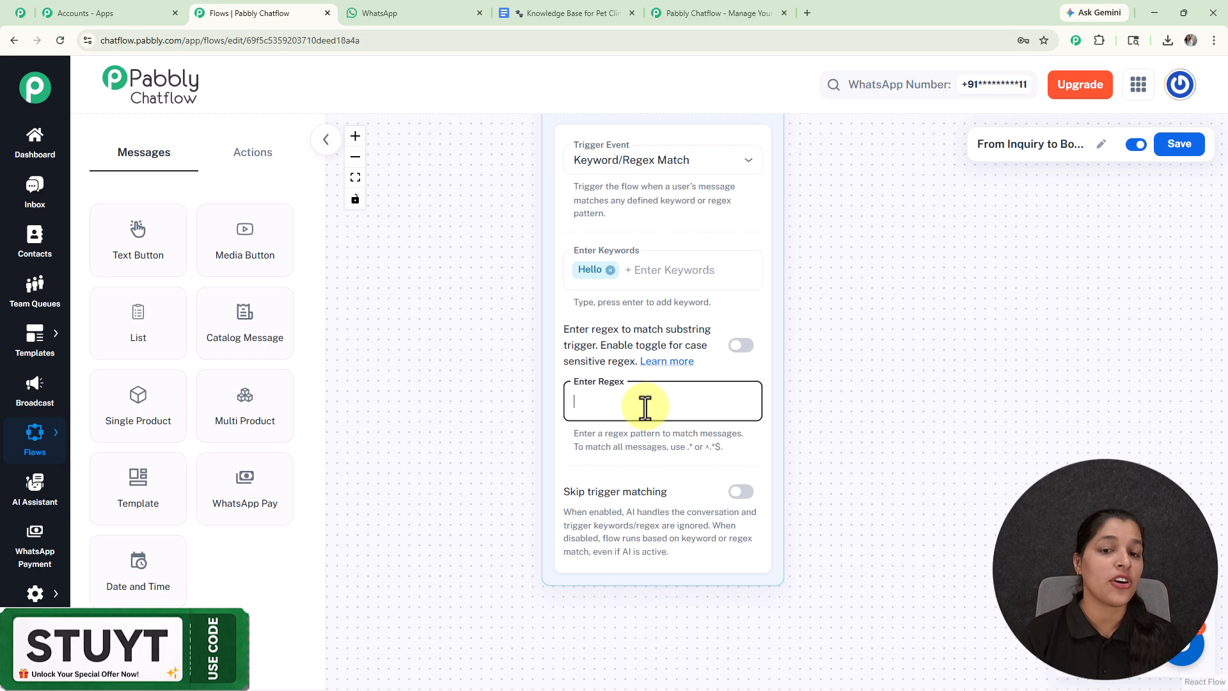
click(465, 307)
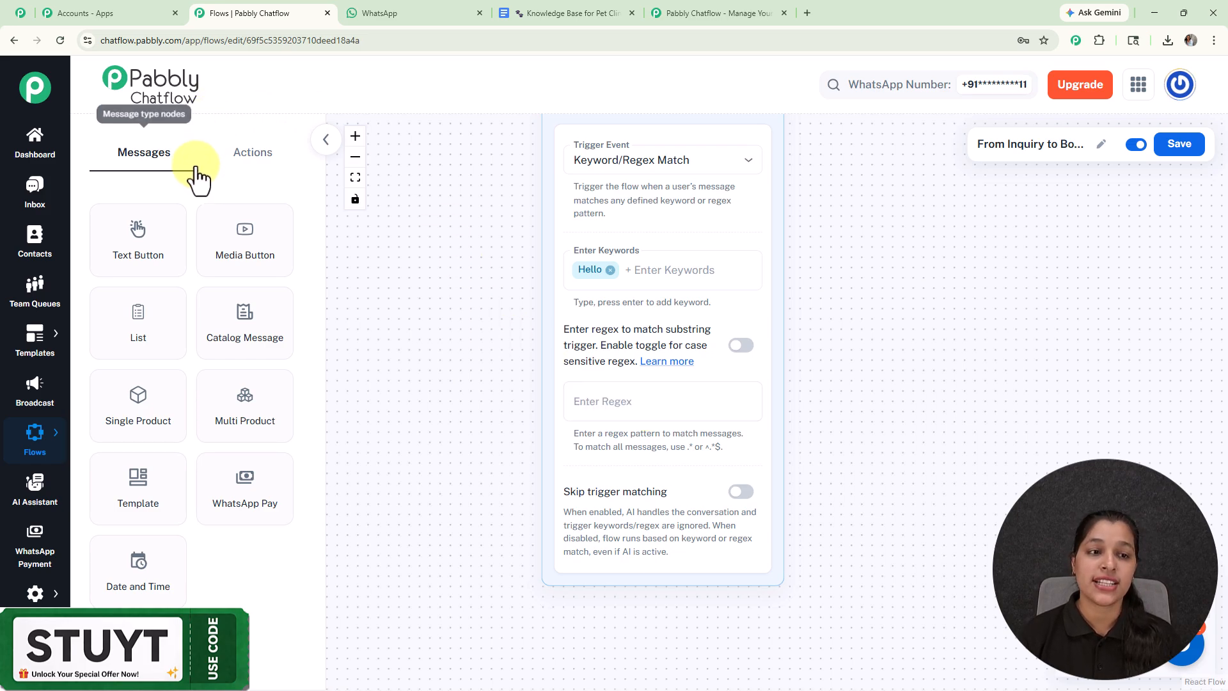
- Connect a Text Button node to the trigger with the message "Hello! Welcome to Happy Paws Clinic 🐶🐱 How can we help your pet today?"
click(267, 171)
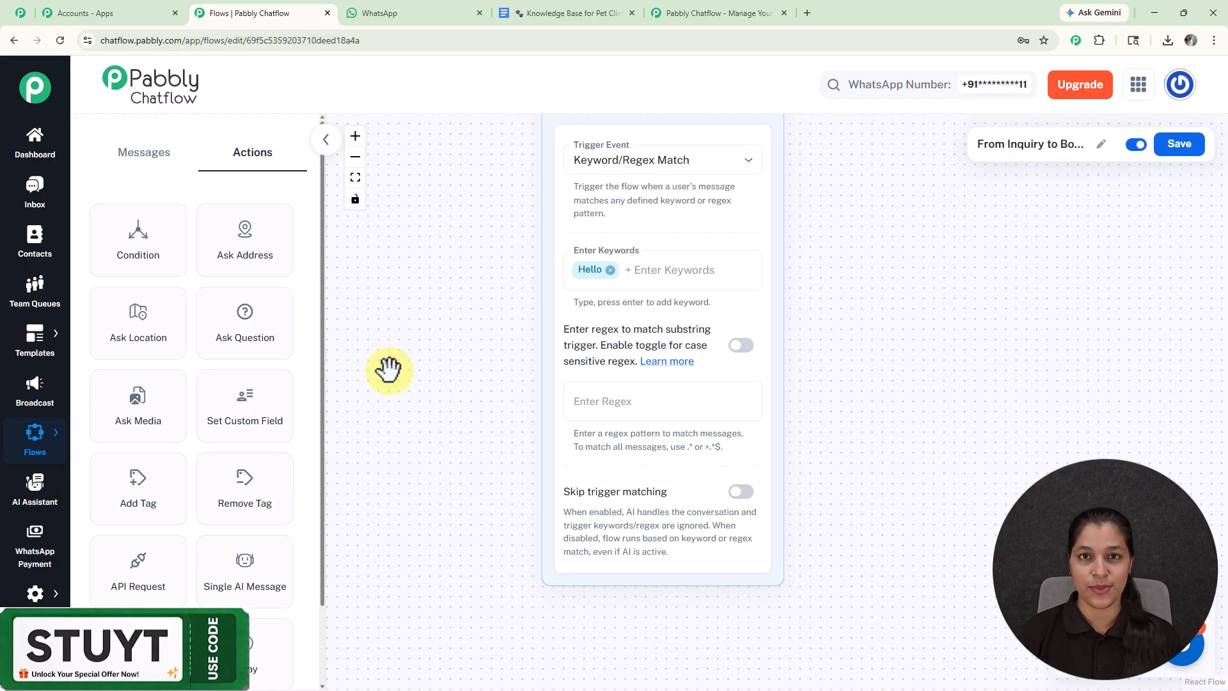
scroll(409, 371, down, 2)
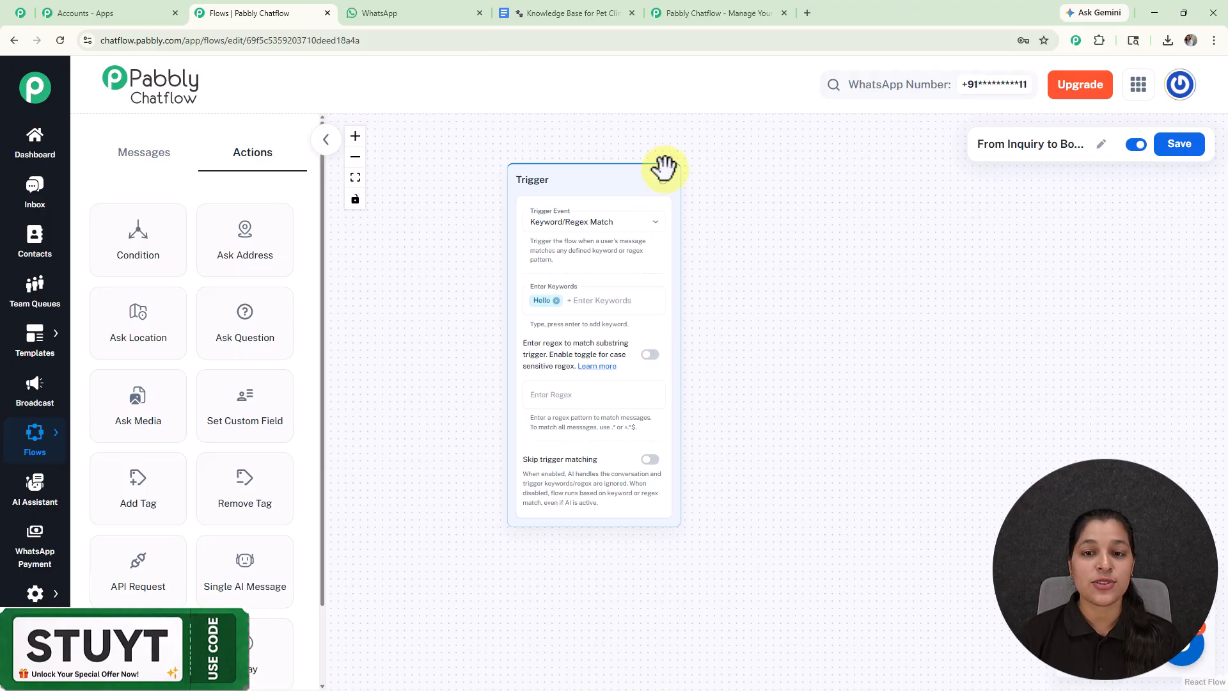
drag(663, 179, 774, 266)
scroll(792, 306, up, 2)
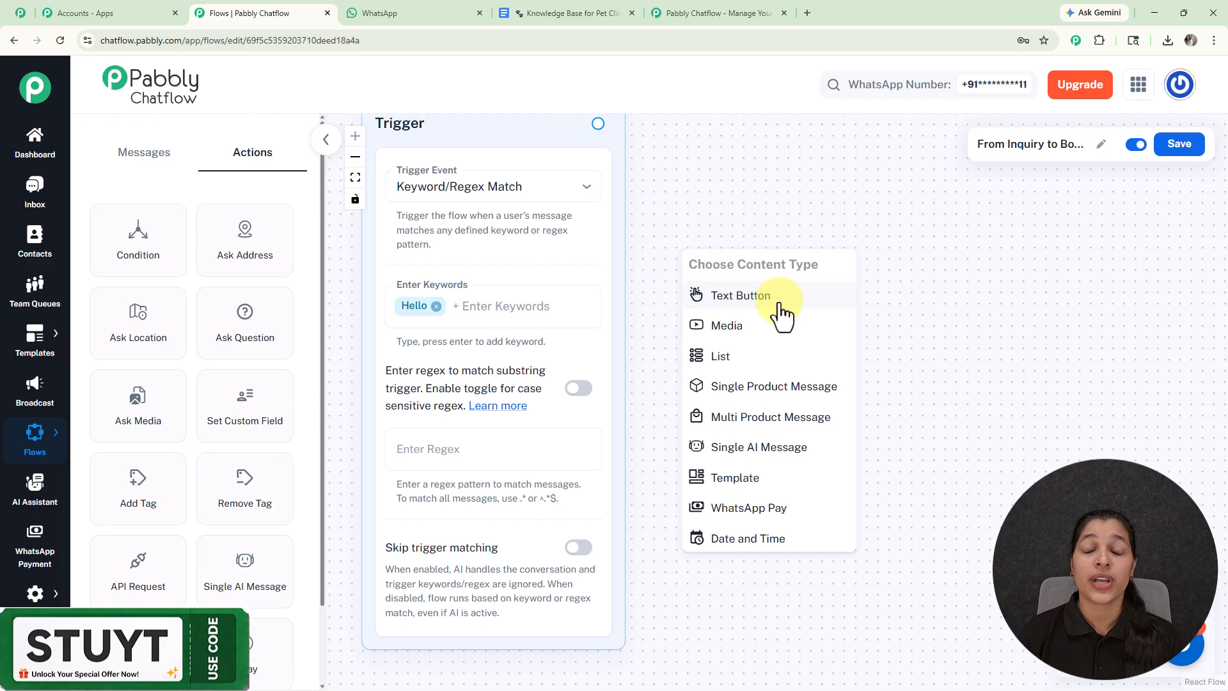
click(152, 159)
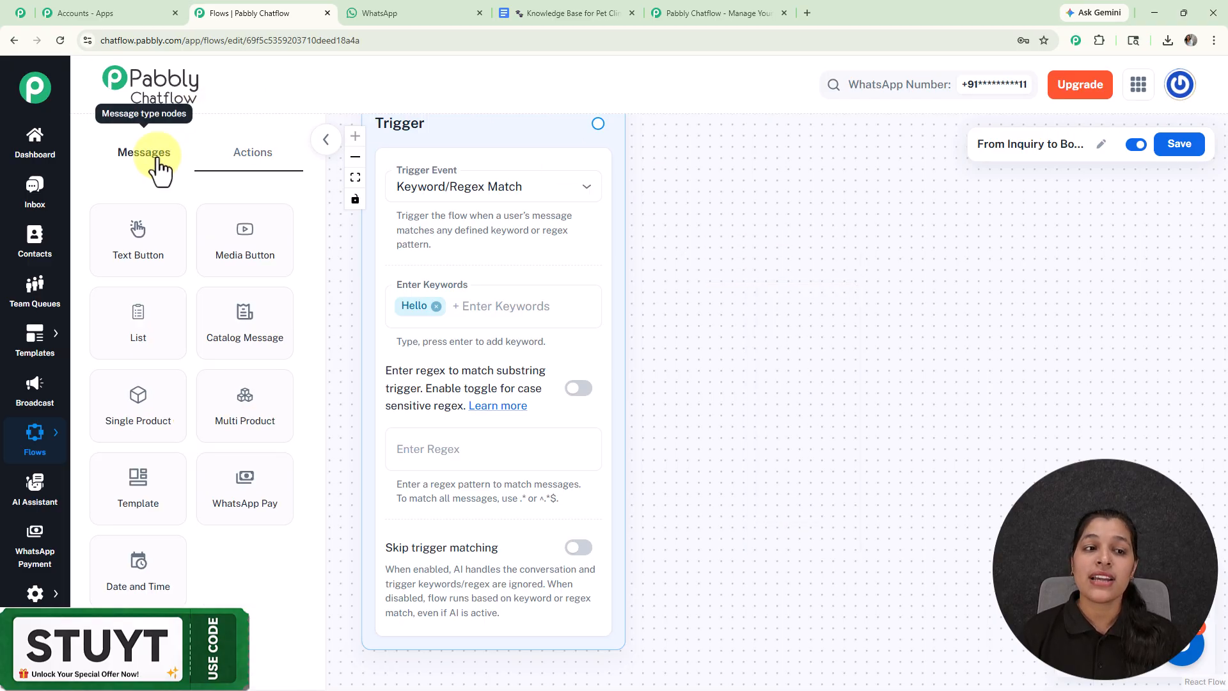
click(355, 177)
click(800, 383)
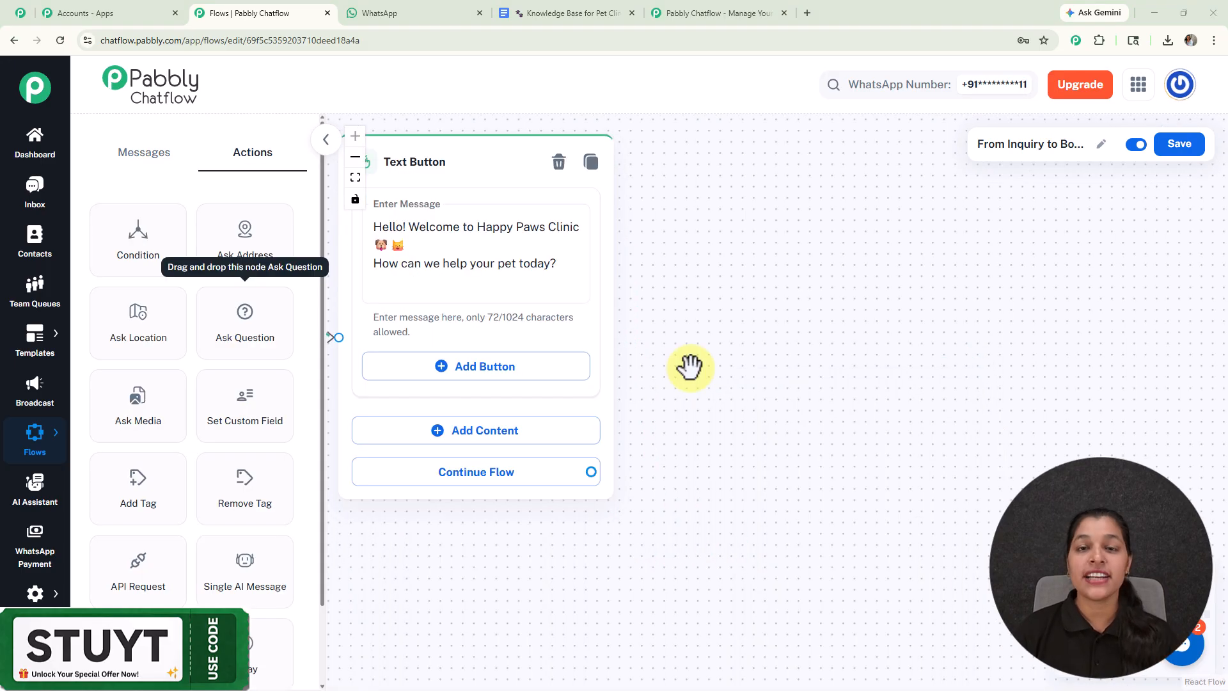
- Add a Quick Reply button "🩺 Book Appointment" and a second button "Ask Question⁉️" to the welcome message
click(469, 371)
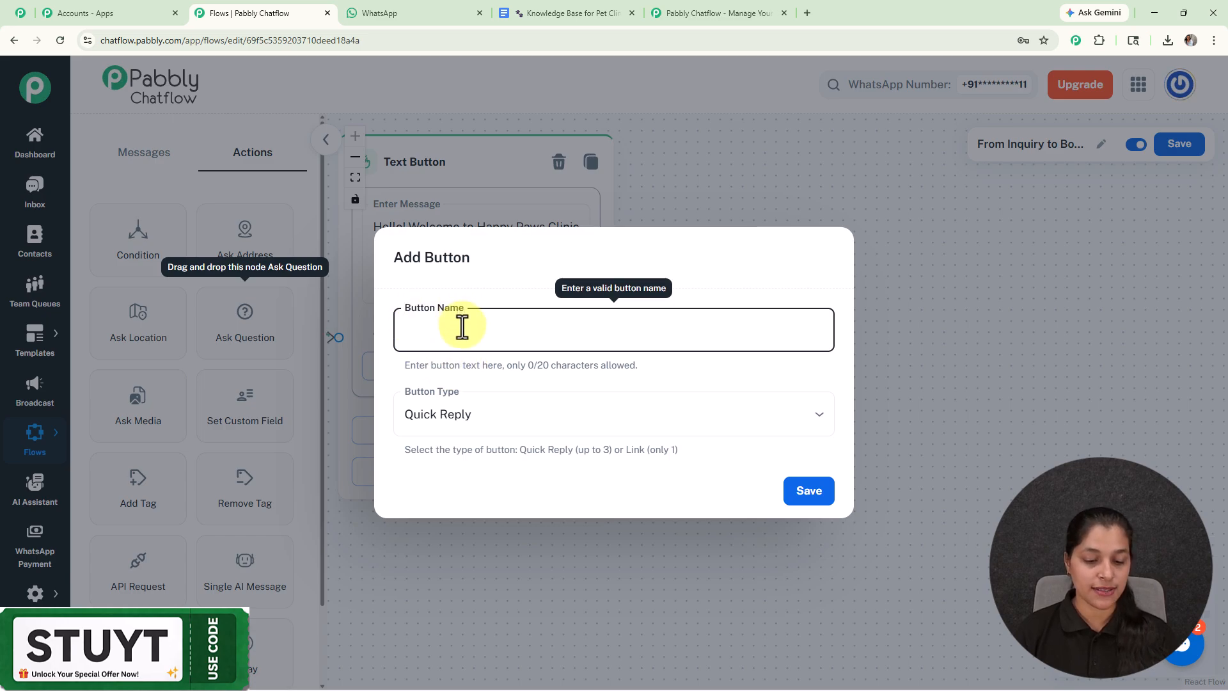
text(🩺 Book Appointment)
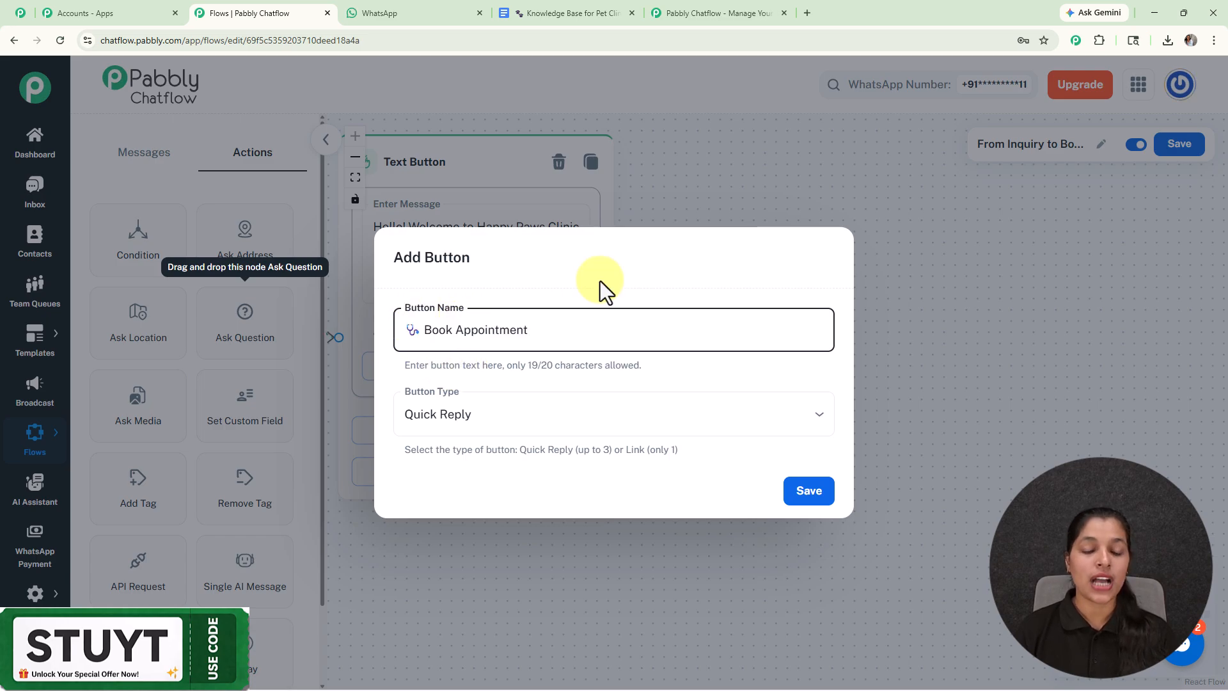
click(678, 419)
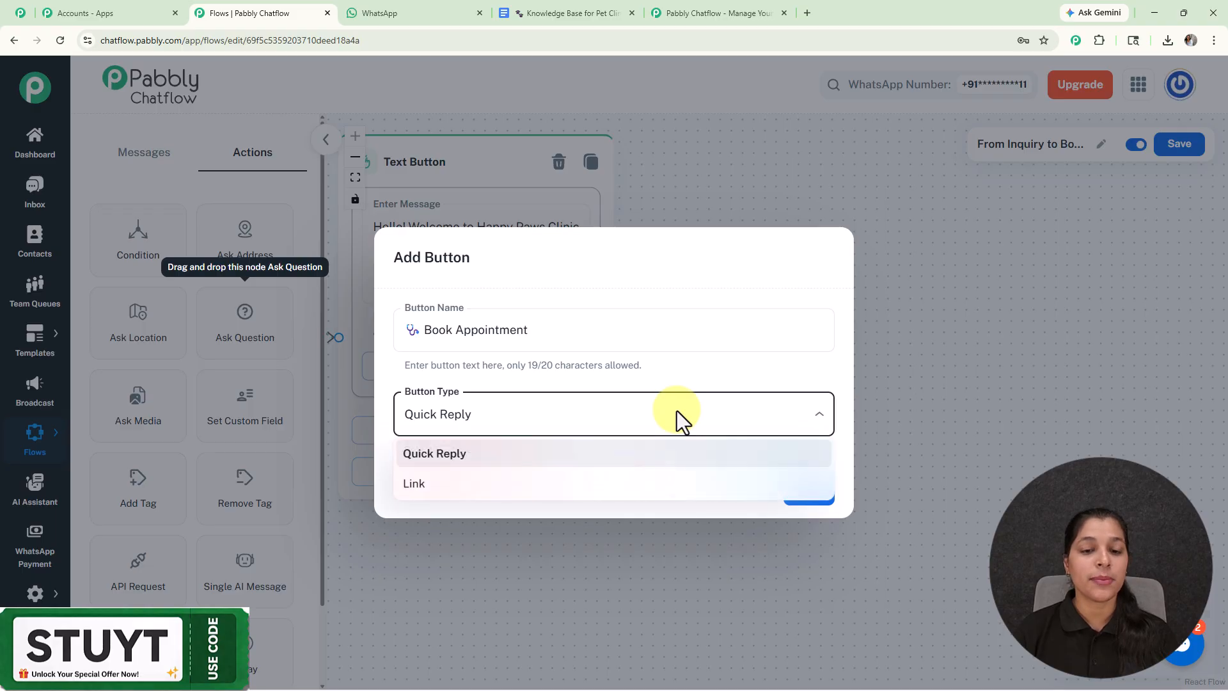
click(801, 502)
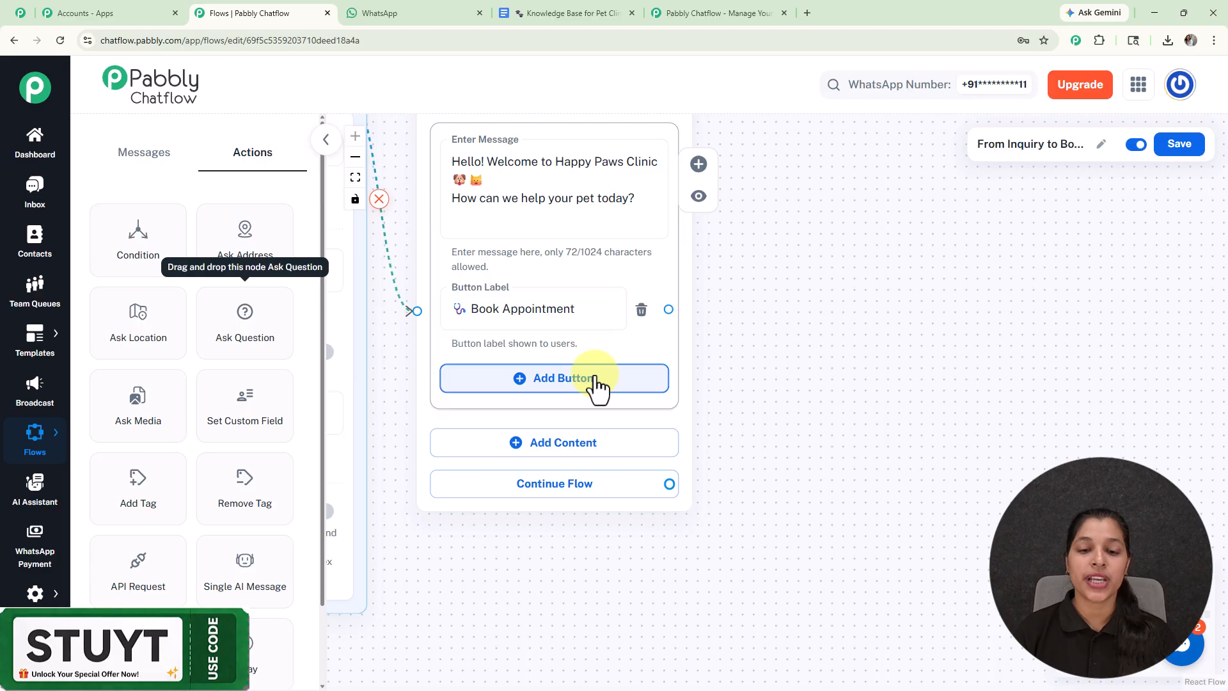
click(596, 384)
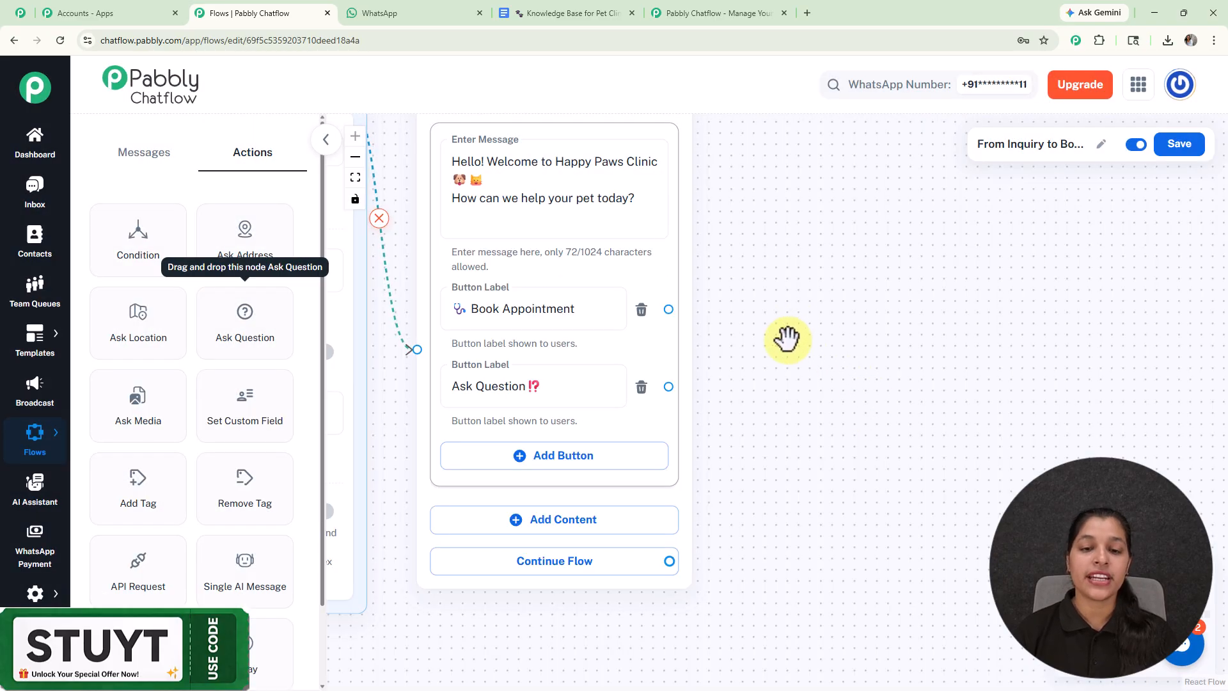
- Add an Ask Question node linked to the Book Appointment button, with the message "What is your pet's name?"
scroll(796, 345, down, 3)
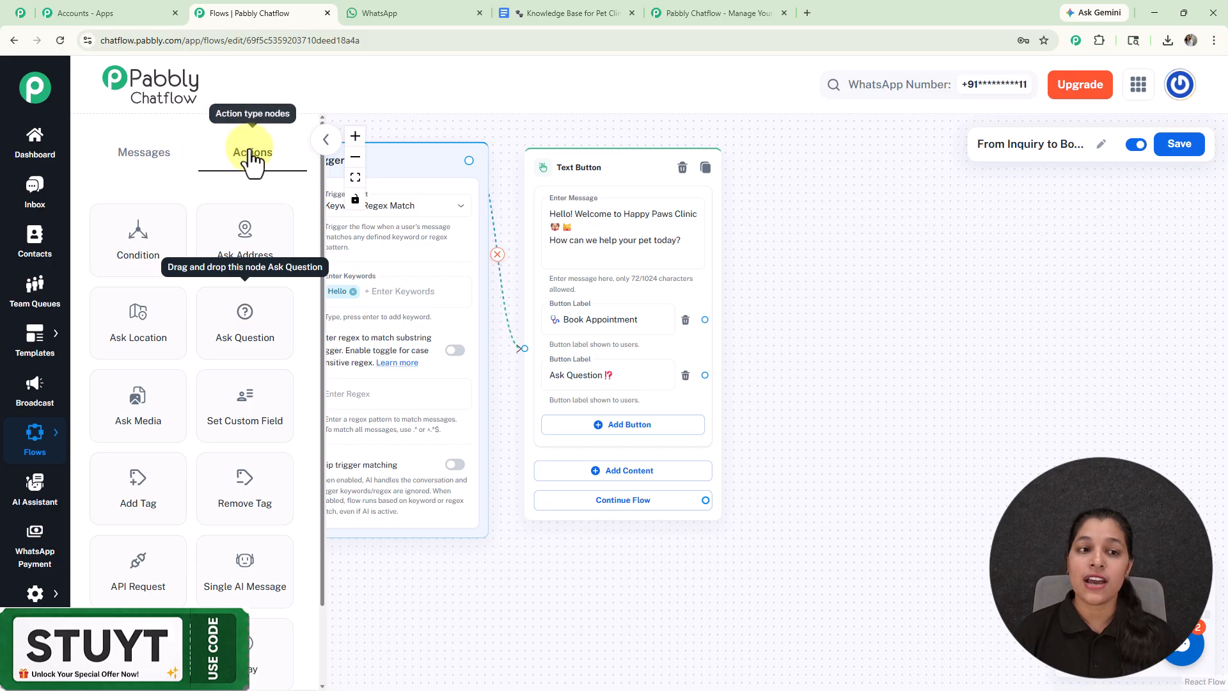
drag(250, 345, 875, 223)
drag(705, 319, 879, 366)
drag(927, 238, 846, 131)
click(865, 215)
text(What is your pet's name?)
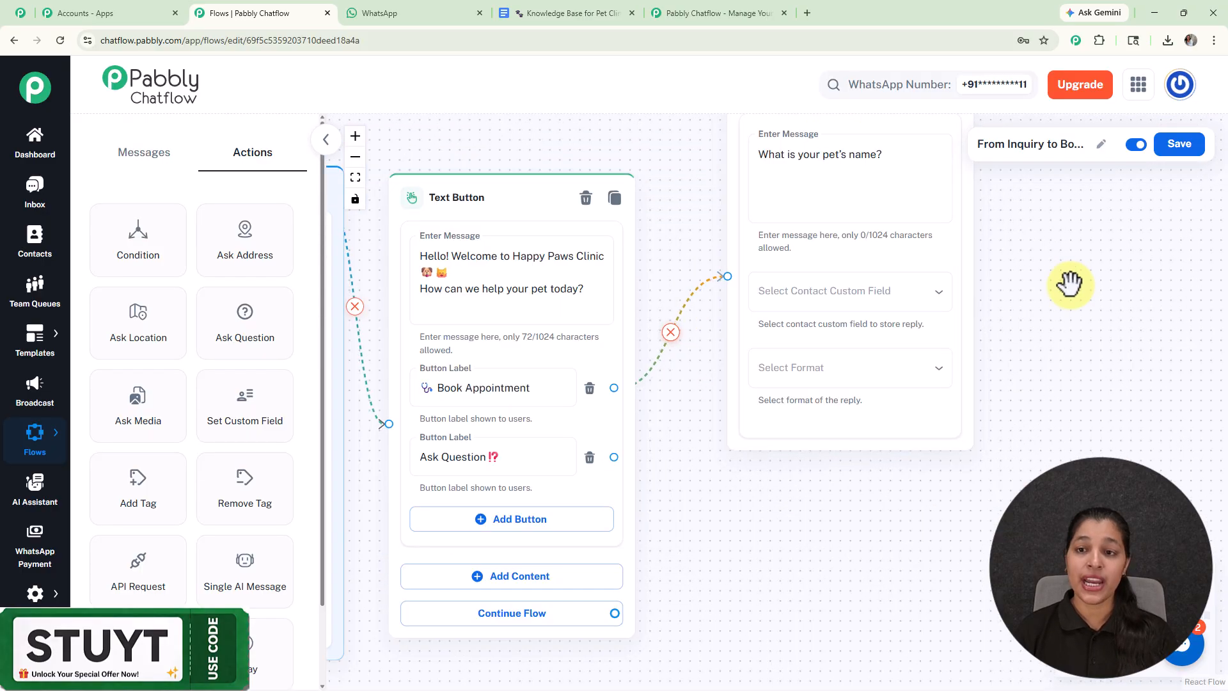
- Store the reply to the pet's name question in the pet_name contact custom field
drag(1069, 282, 1007, 342)
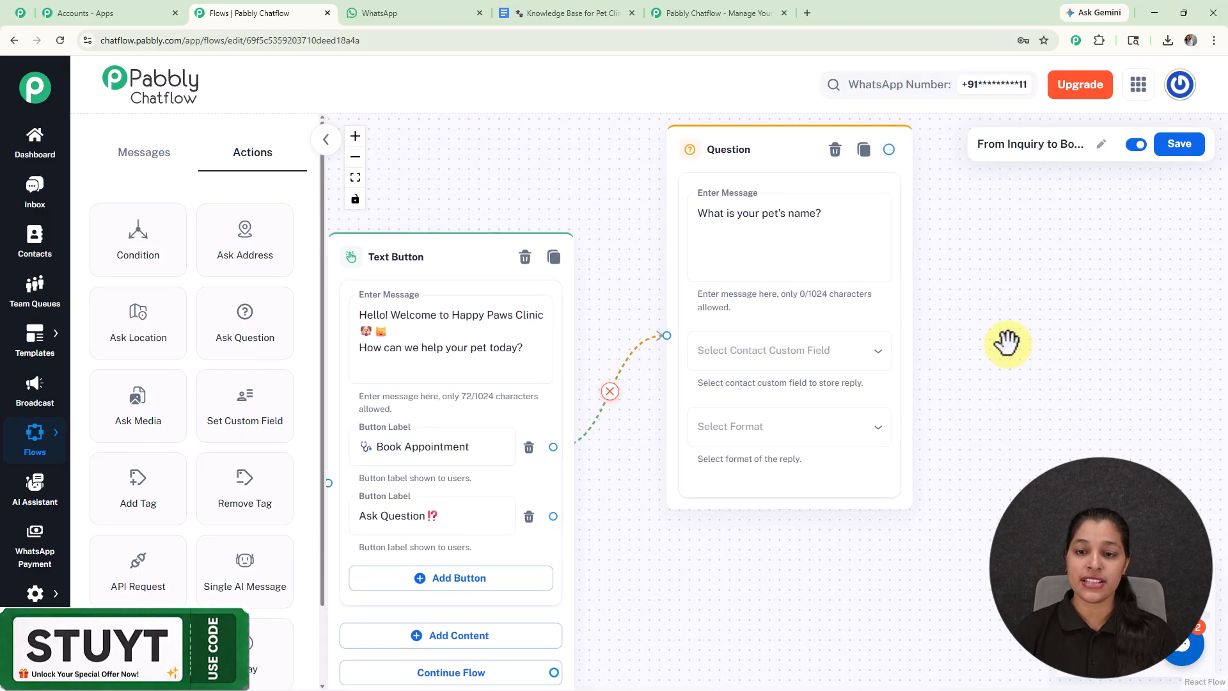
click(774, 351)
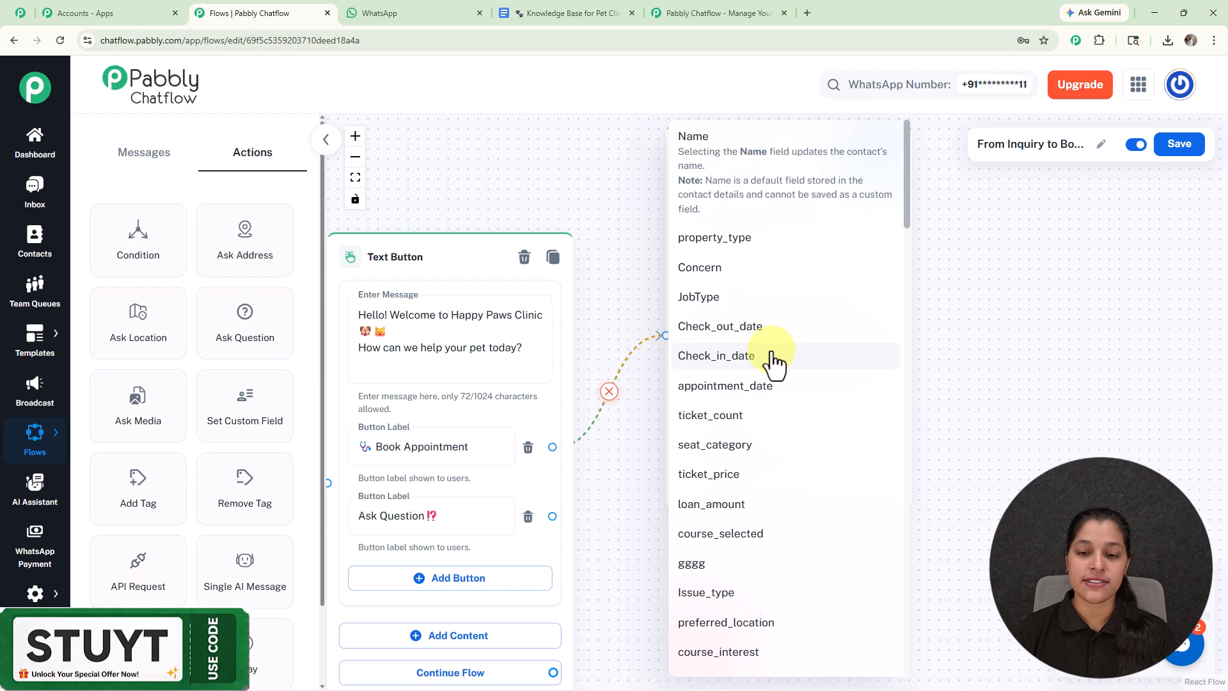
scroll(774, 365, down, 3)
scroll(775, 358, down, 7)
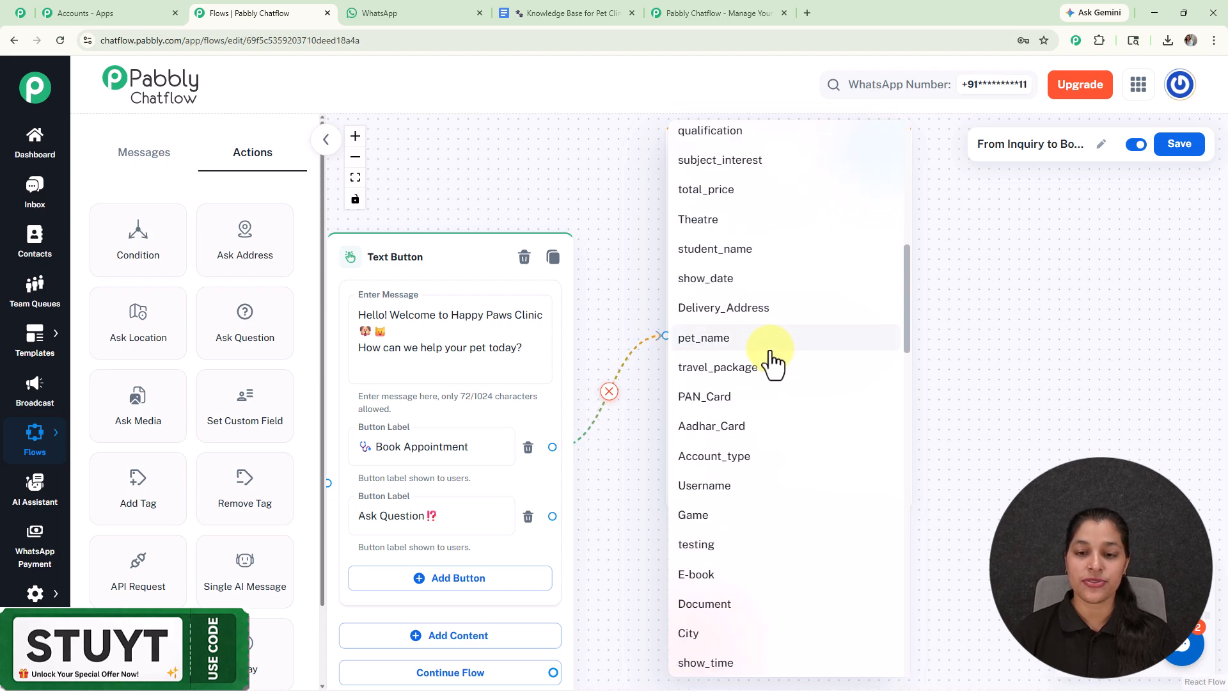
click(702, 337)
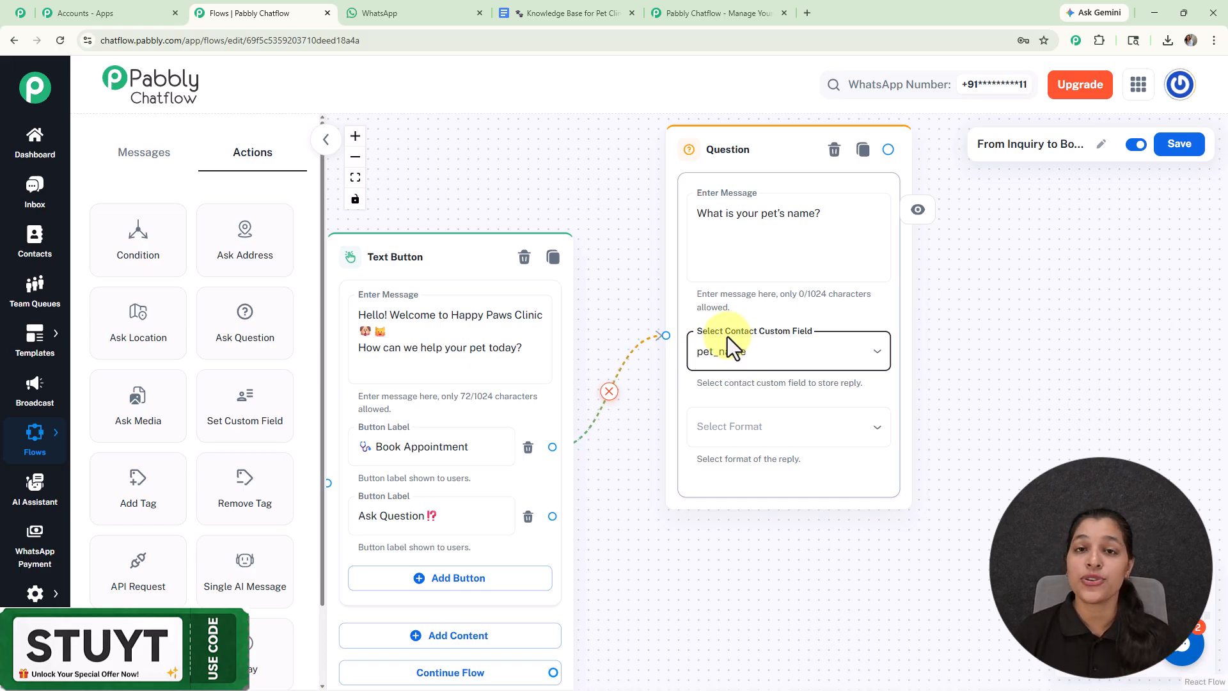
- Review the Contact Custom Fields settings down to the option for adding fields, and return to the flow editor
mouse_move(40, 595)
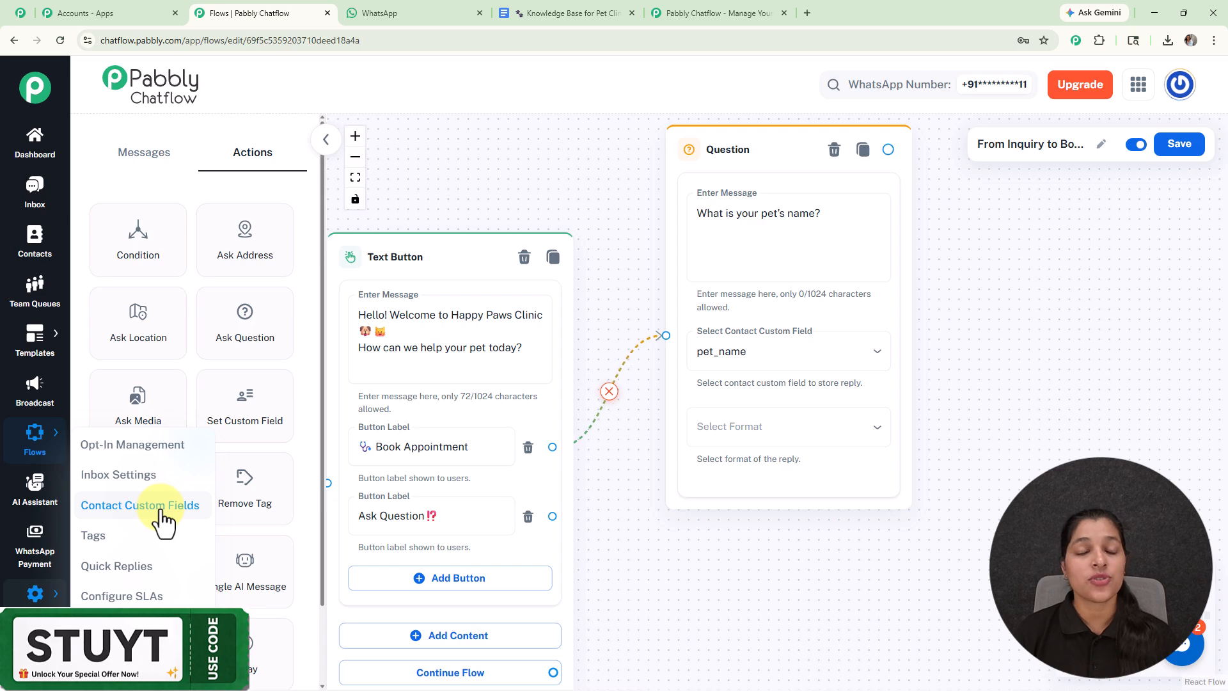
click(17, 13)
drag(1226, 147, 1226, 689)
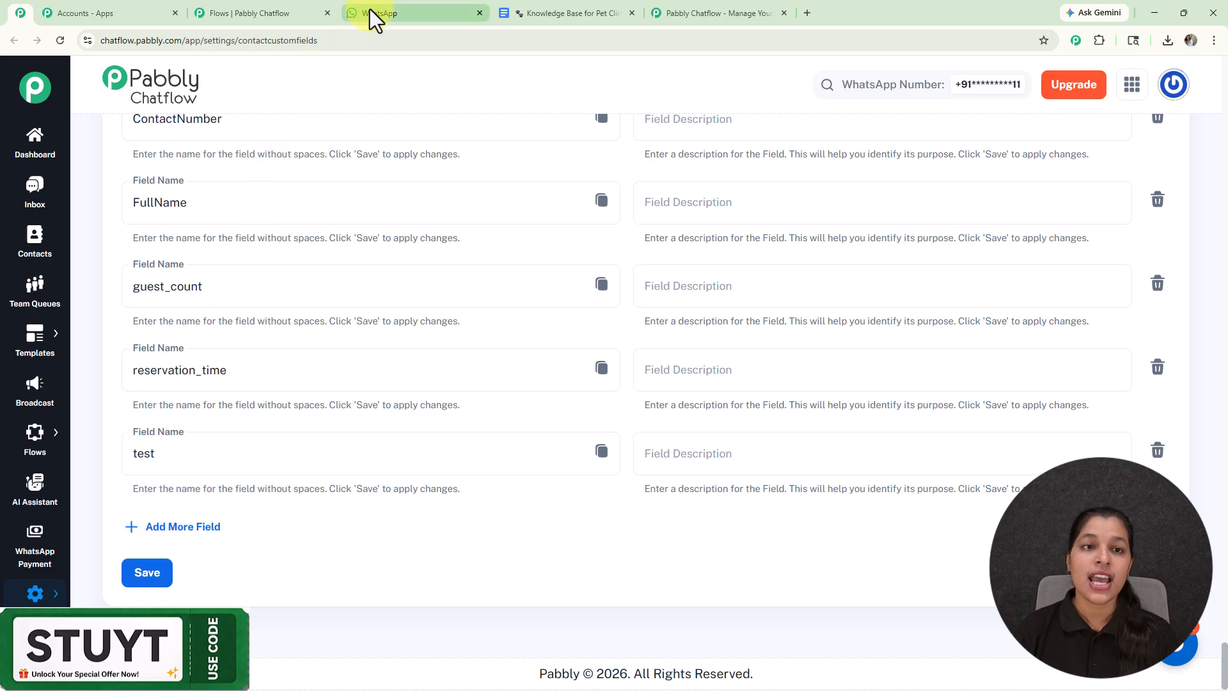
click(278, 4)
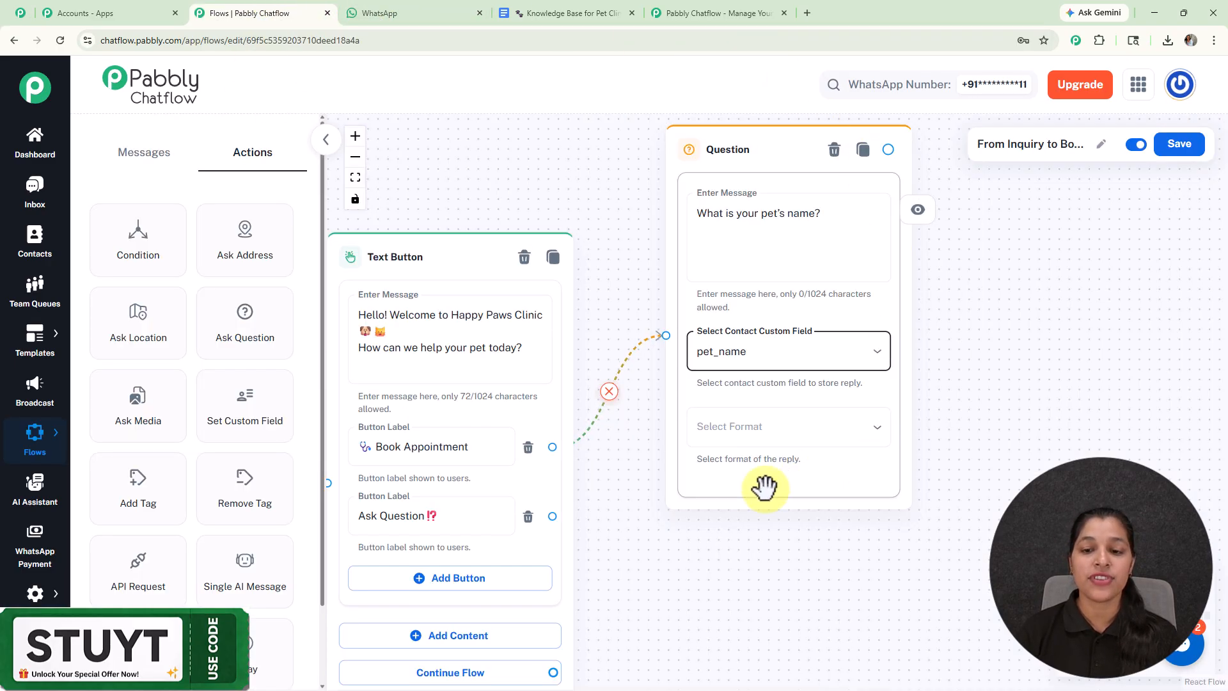
- Set the reply format of the pet's name question to Any
click(776, 424)
click(706, 469)
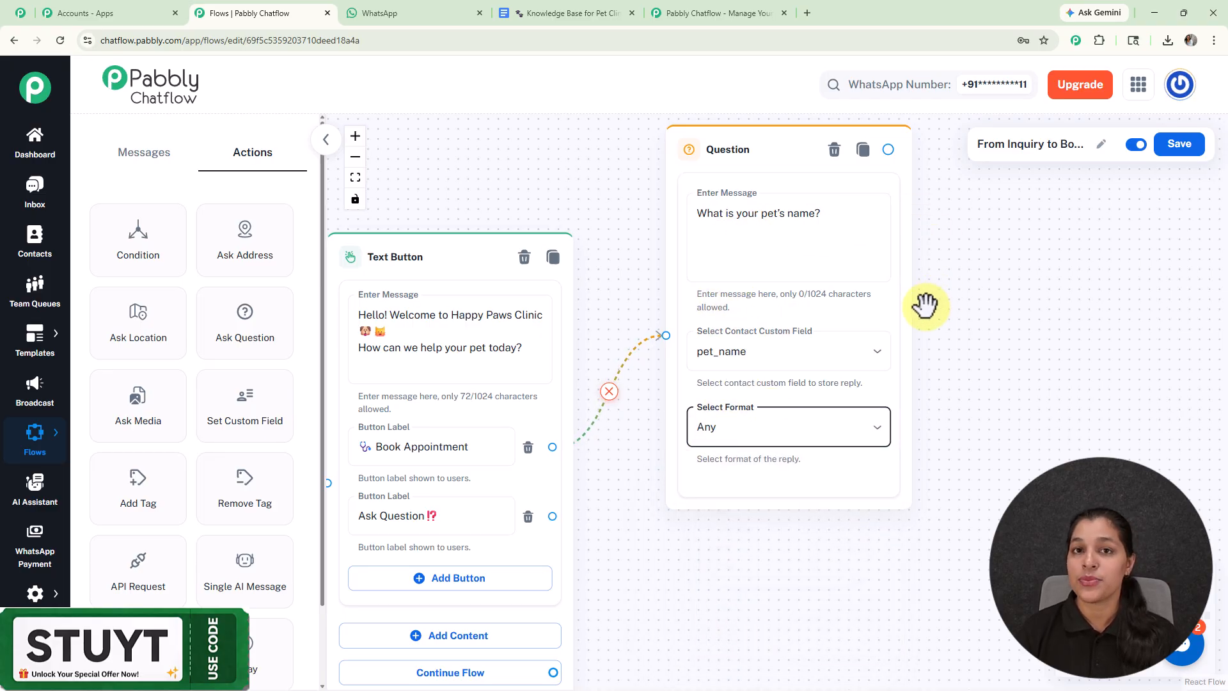
- Connect a new Text Button node to the "Can I have your *name*?" question at the end of the booking branch
scroll(926, 306, down, 3)
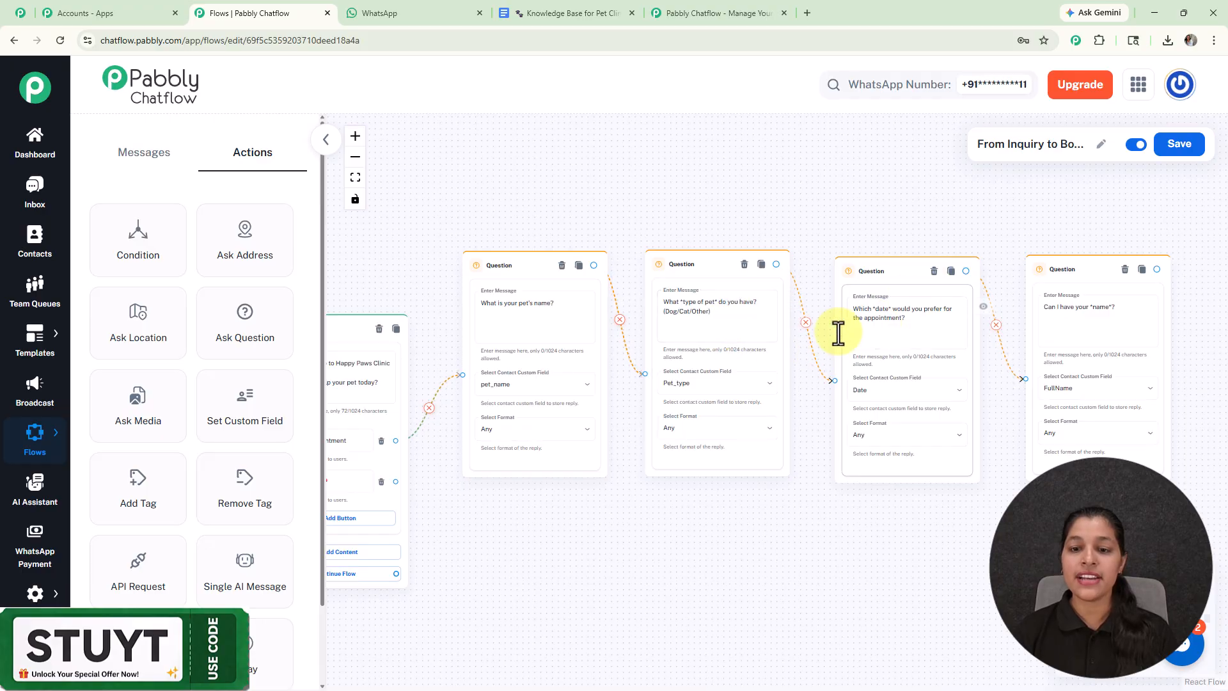
scroll(850, 329, up, 4)
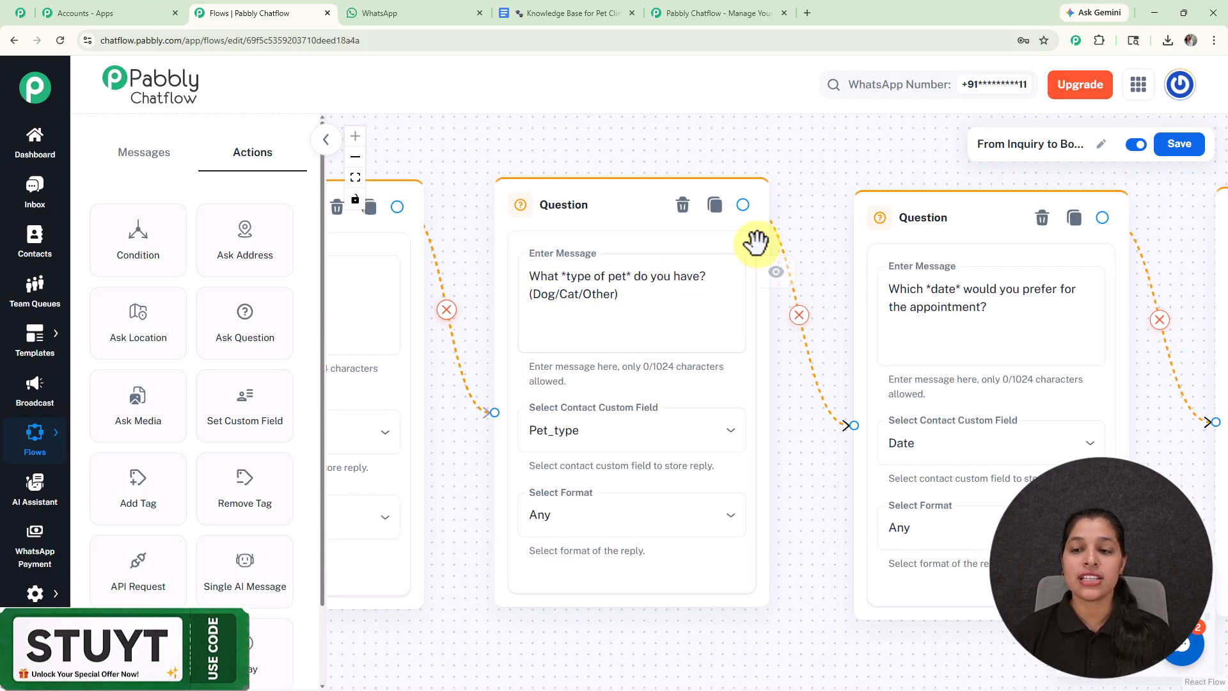
scroll(768, 243, down, 3)
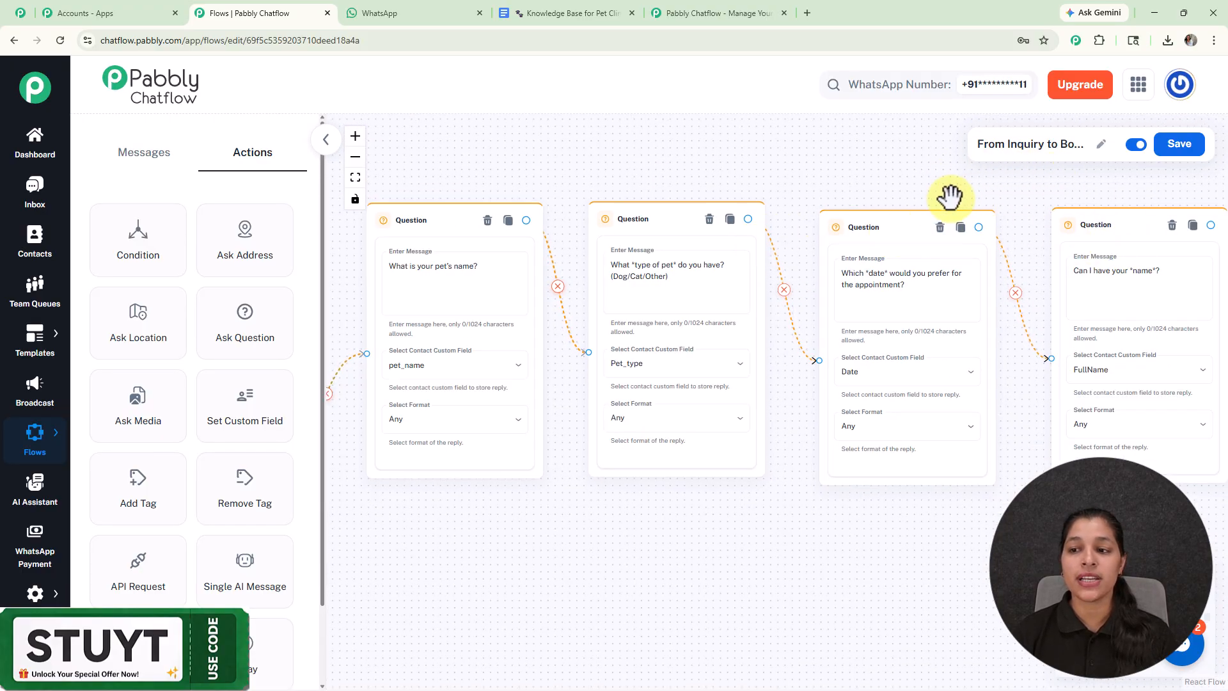
drag(903, 174, 788, 176)
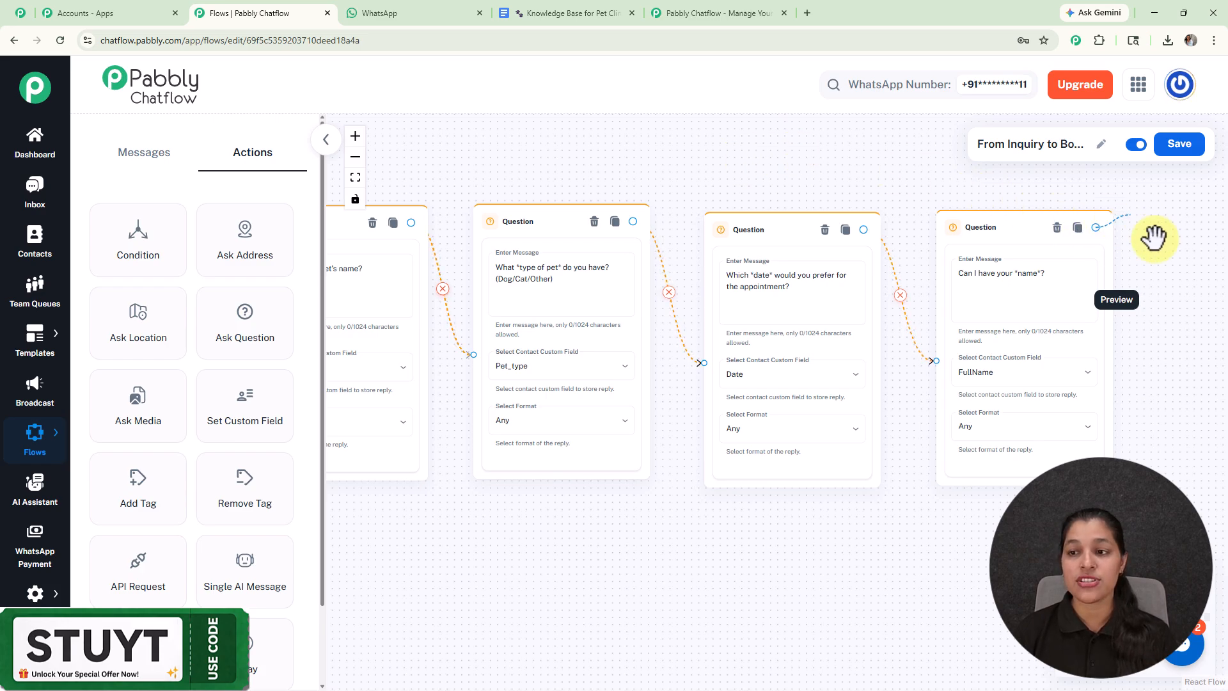
drag(1096, 228, 1200, 296)
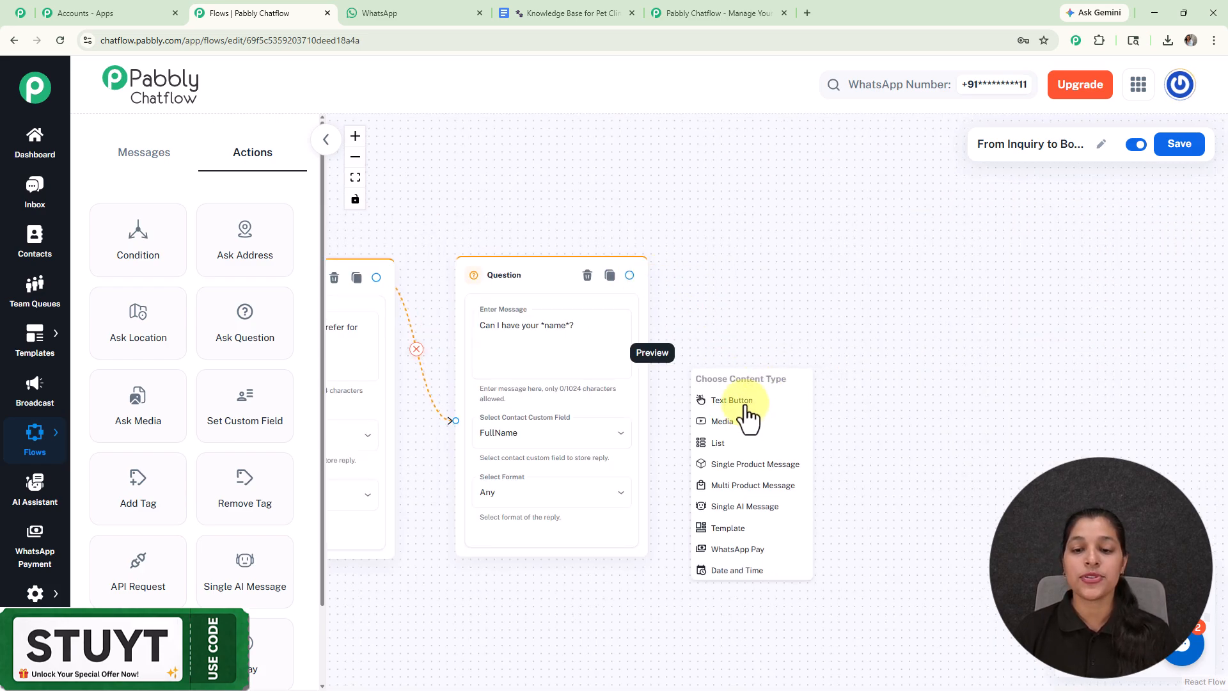
click(742, 399)
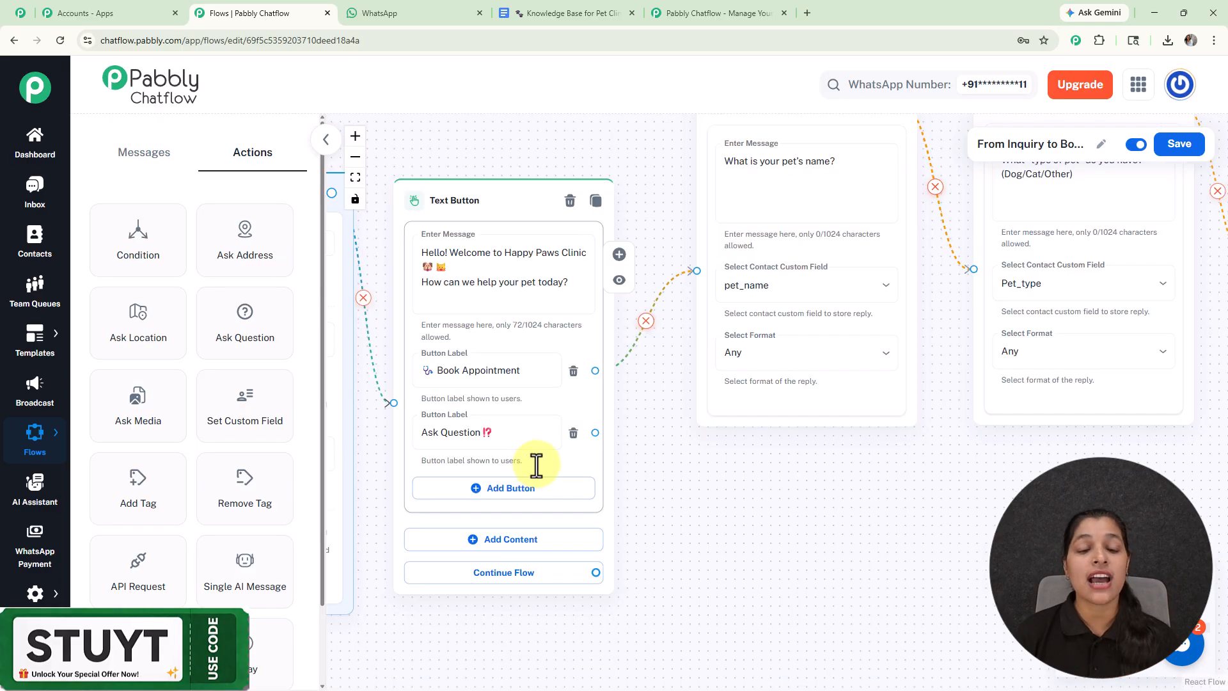
- Review the services described in the Knowledge Base for Pet Clinic document in Google Docs, and return to the Pabbly Chatflow flow editor
click(545, 438)
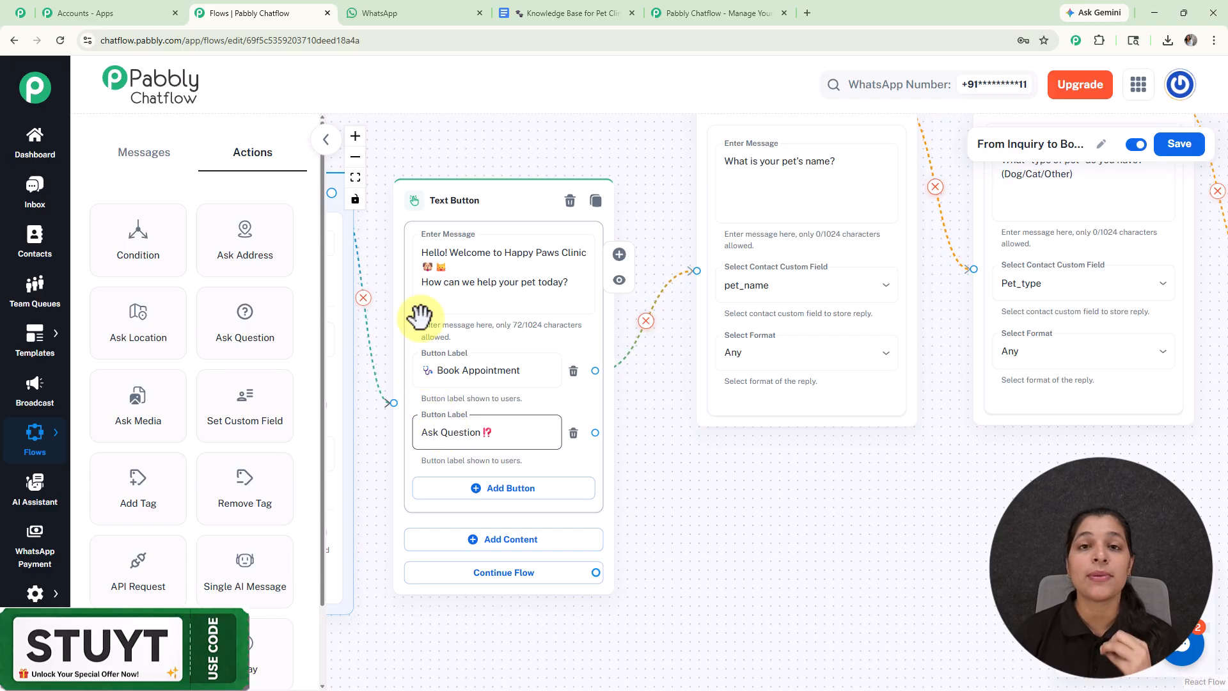
click(561, 4)
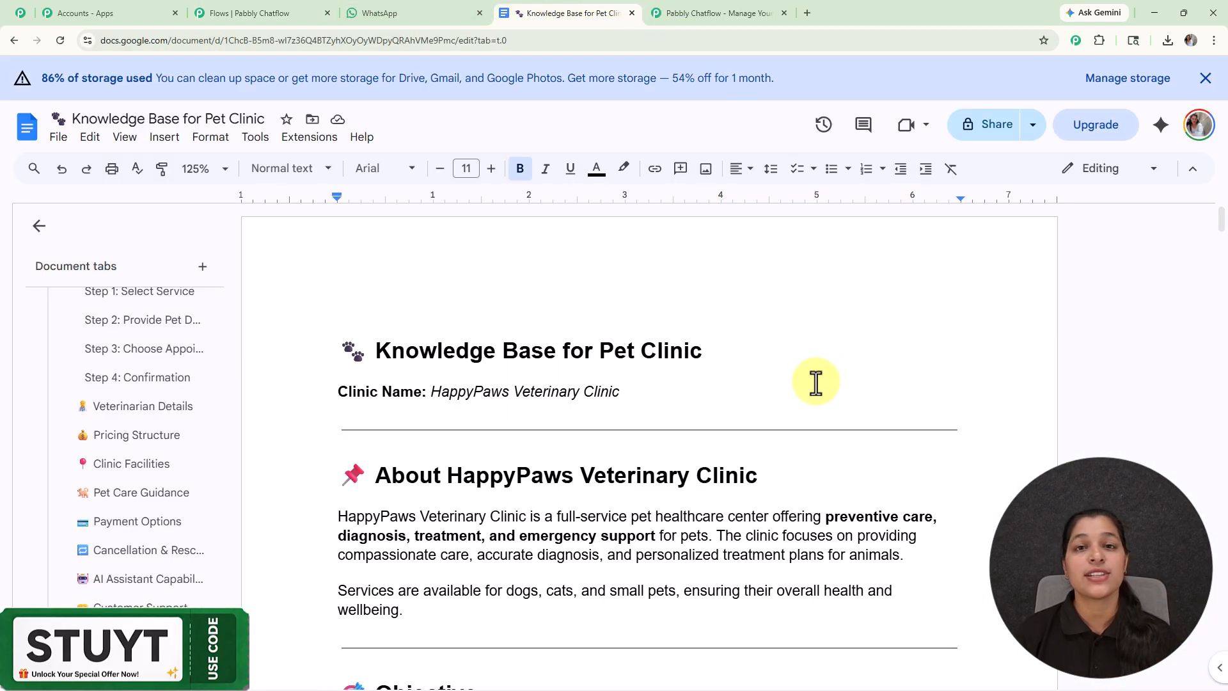
scroll(795, 379, down, 5)
scroll(794, 379, down, 12)
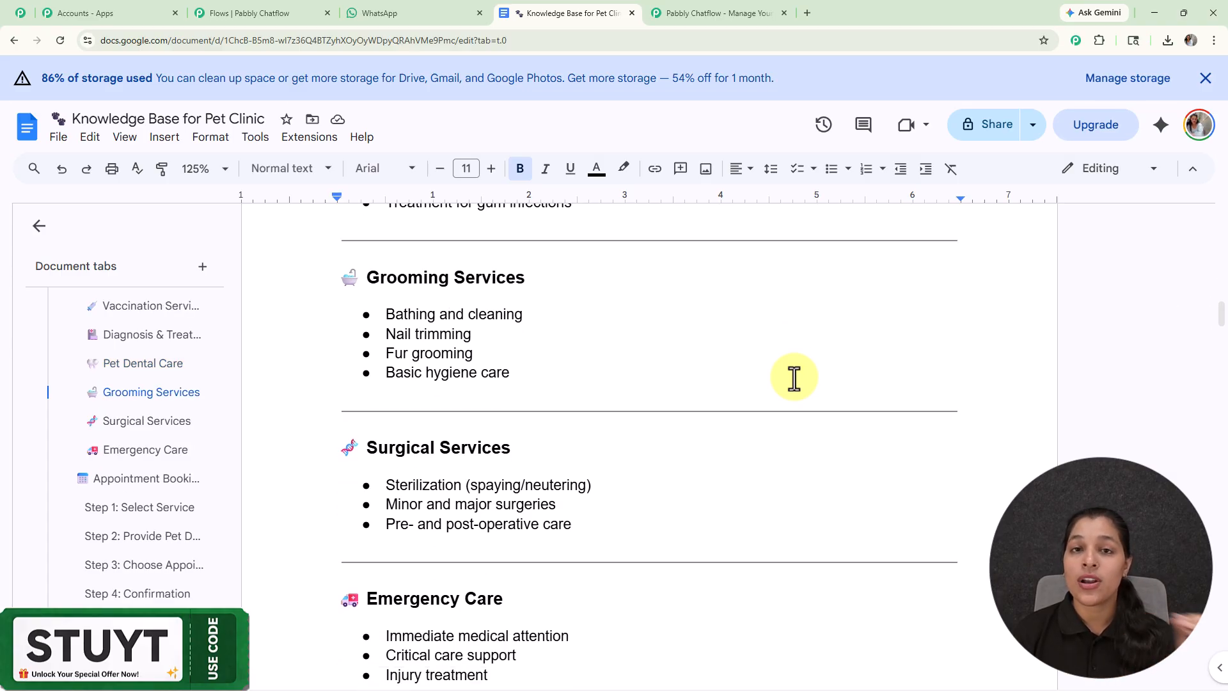
scroll(794, 379, up, 17)
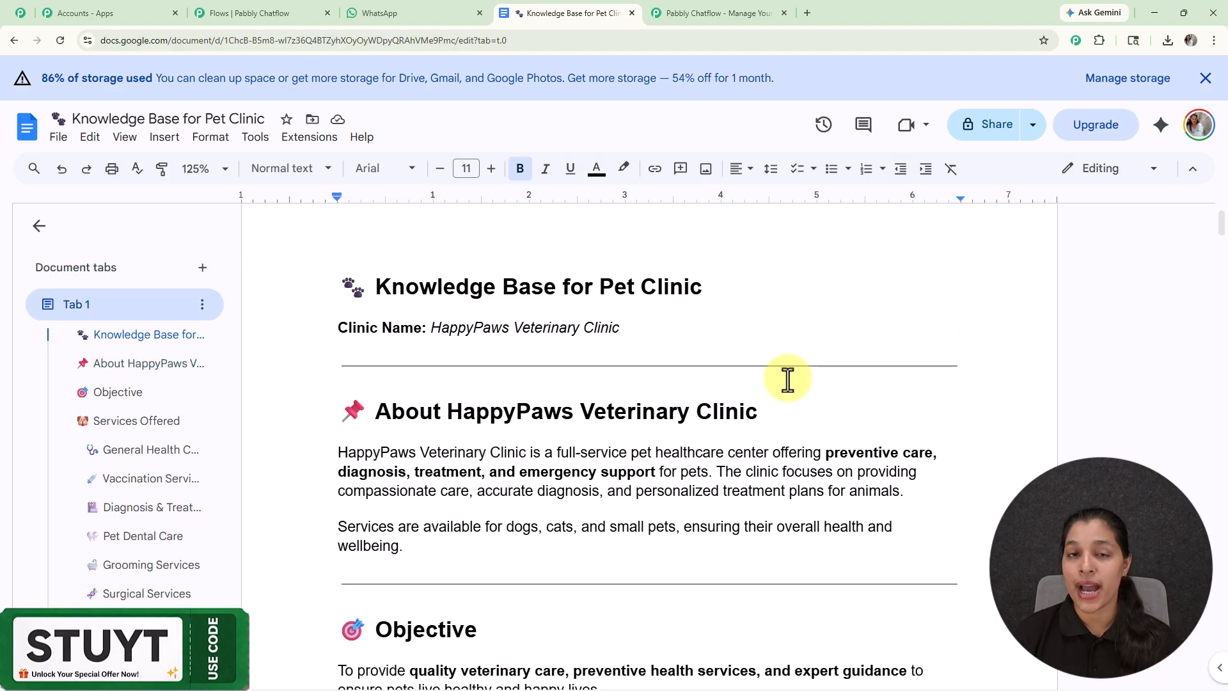
click(271, 10)
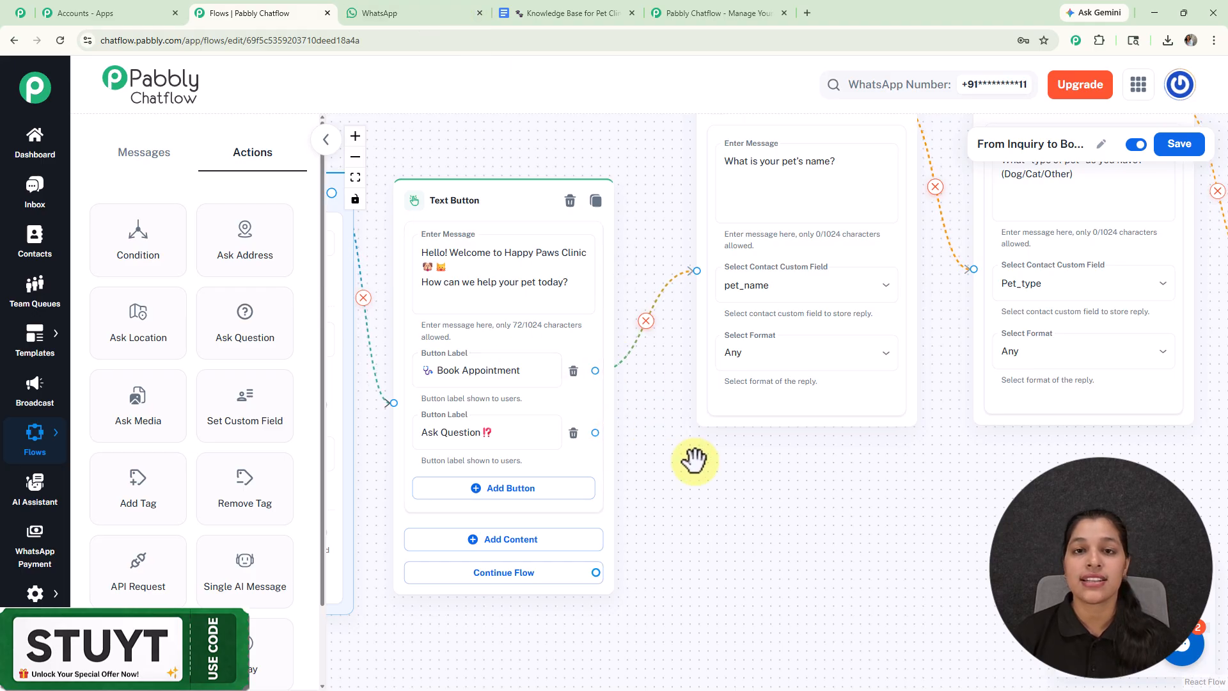
- Add an Assign AI Assistant node below the question nodes and link the Ask Question button to it
scroll(694, 460, down, 3)
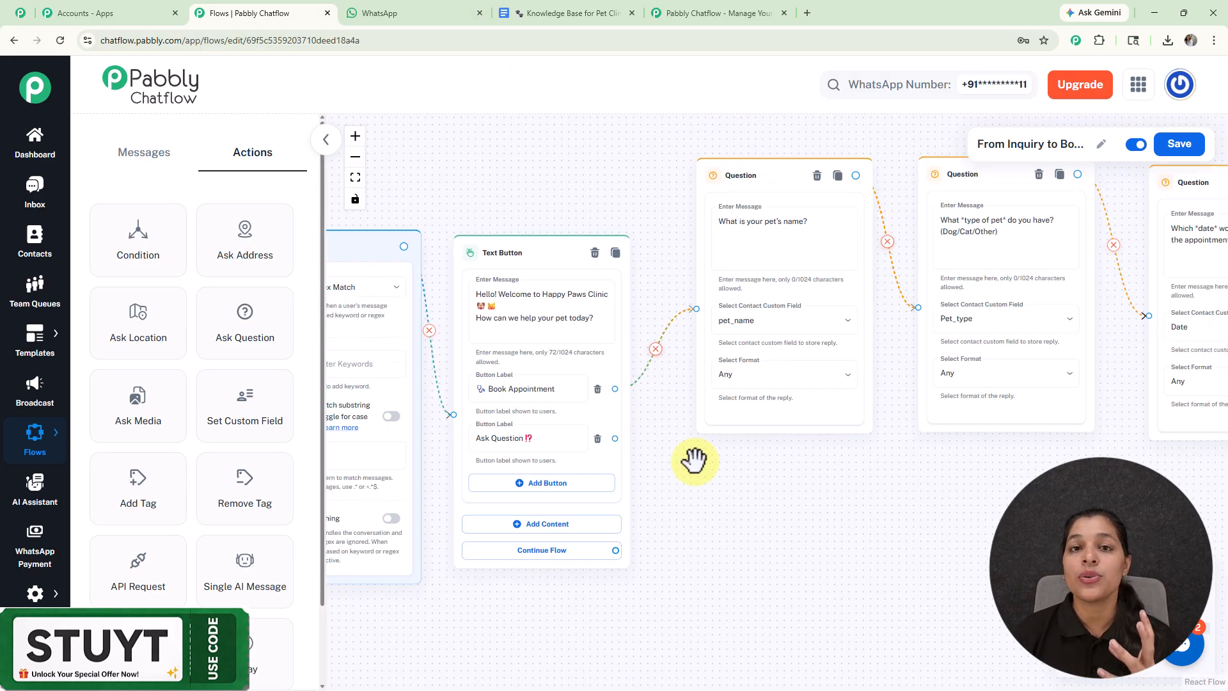
scroll(694, 460, down, 2)
drag(695, 460, 619, 267)
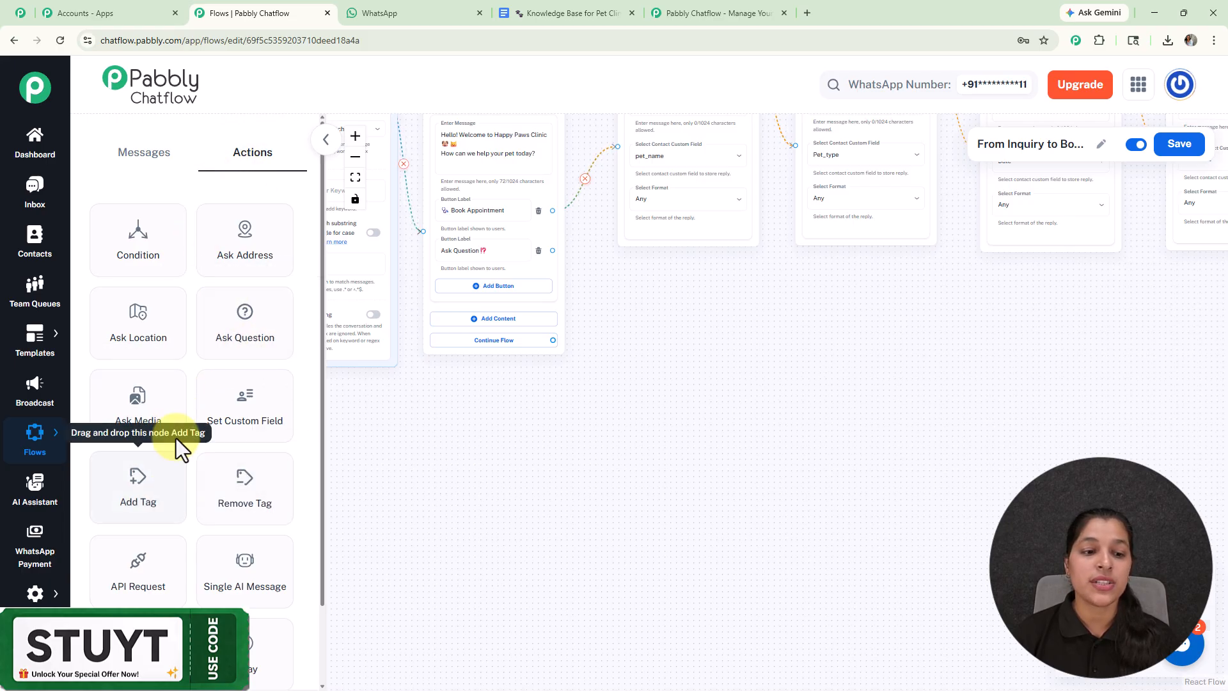
drag(138, 646, 659, 294)
scroll(547, 253, up, 4)
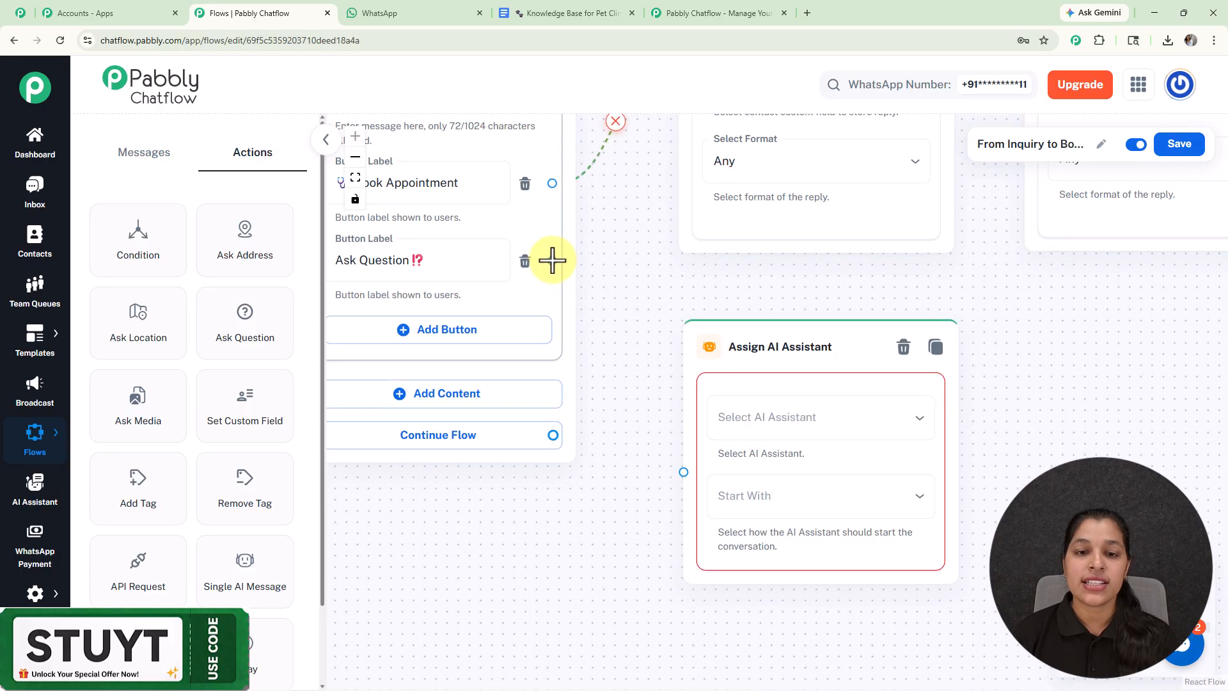
drag(556, 261, 682, 471)
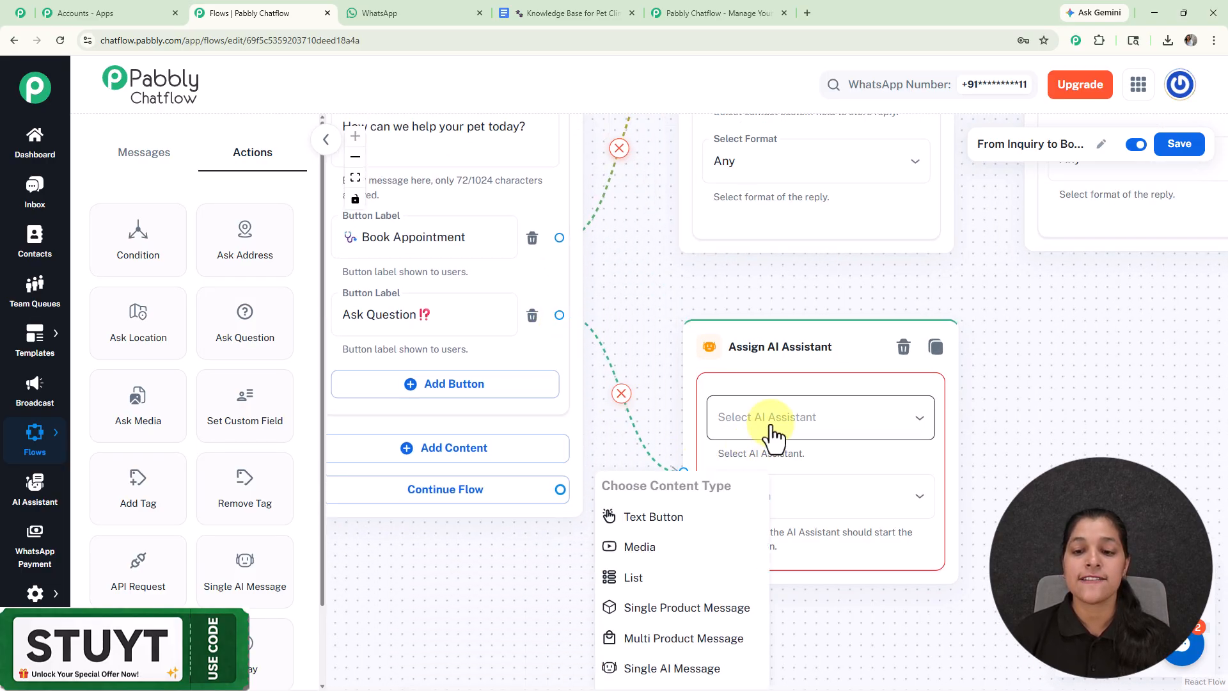
- Assign "AI Assistant for Pet Clinic" and start it with a Welcome Message reading "Hey! How may I help you? 😊"
click(771, 426)
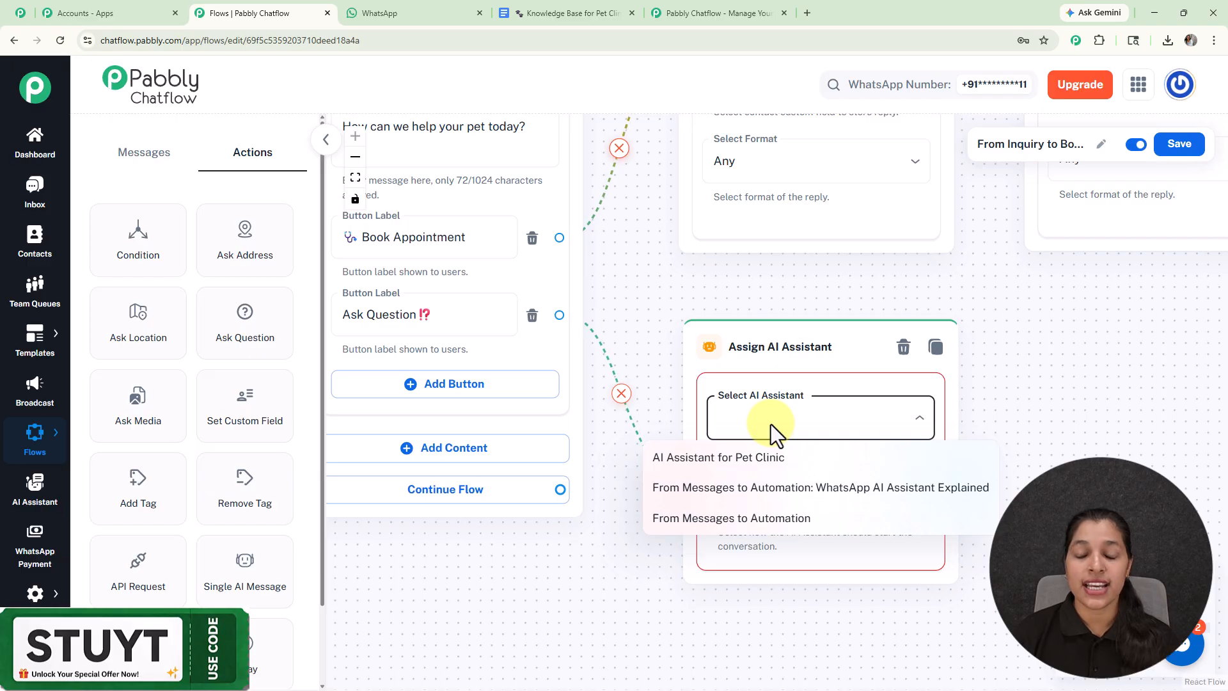
click(720, 459)
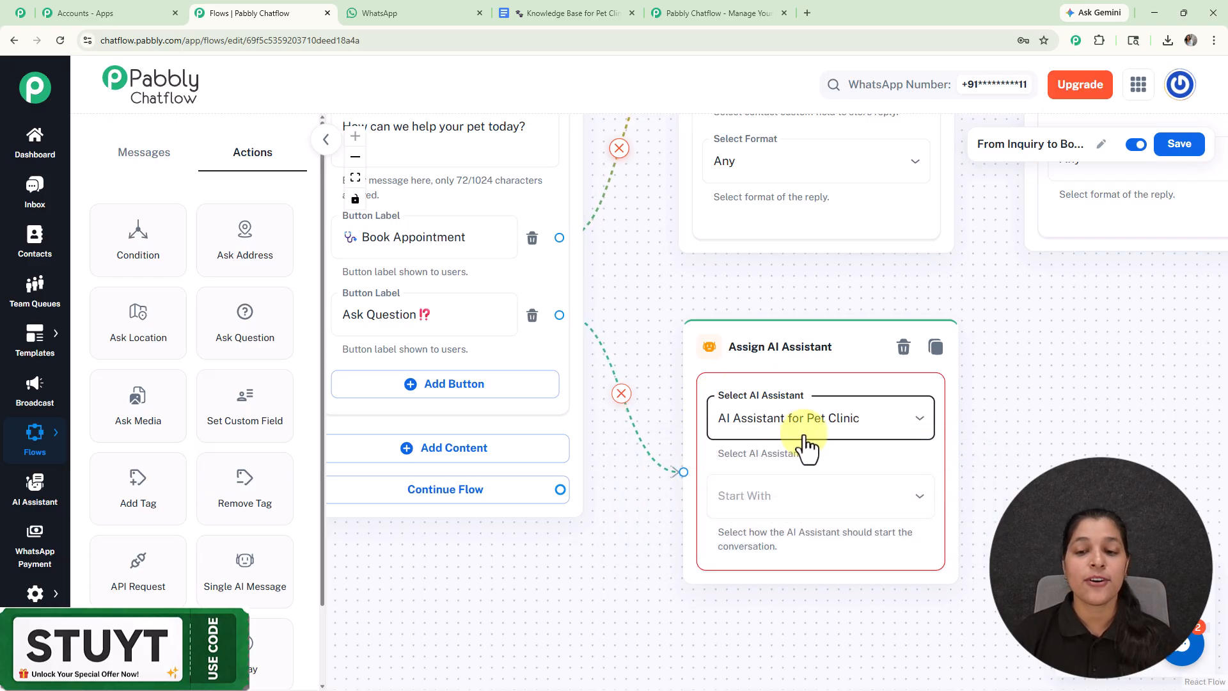
click(821, 505)
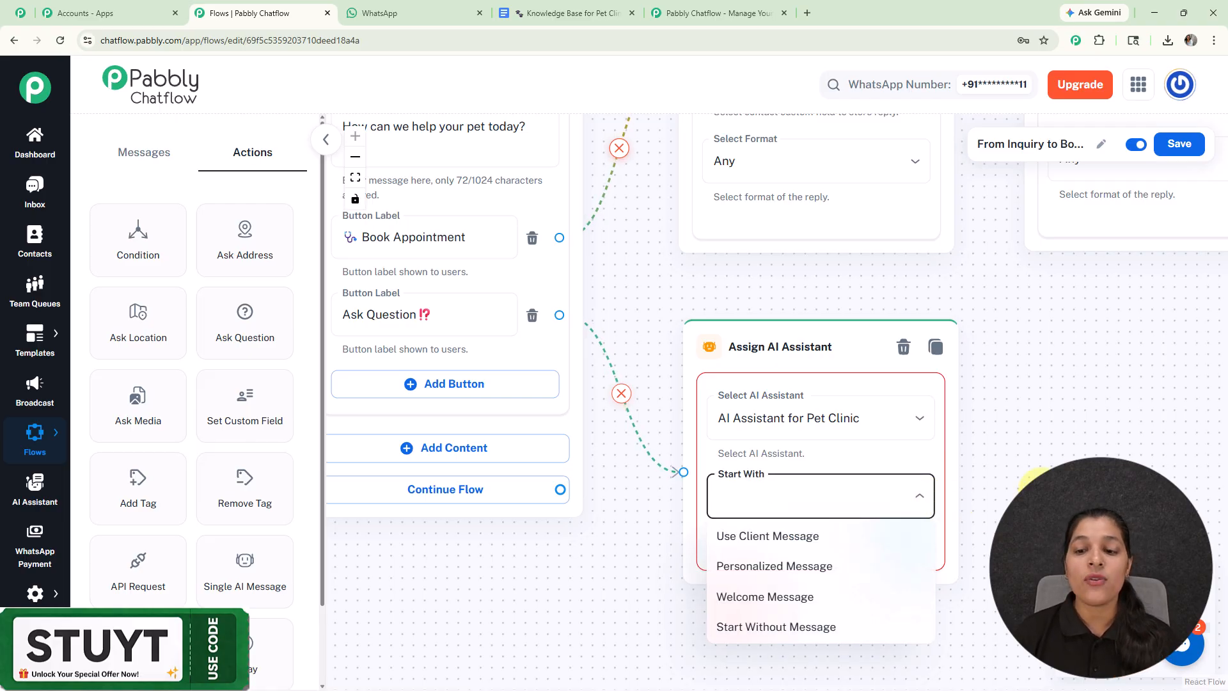
drag(1000, 437, 848, 247)
click(735, 315)
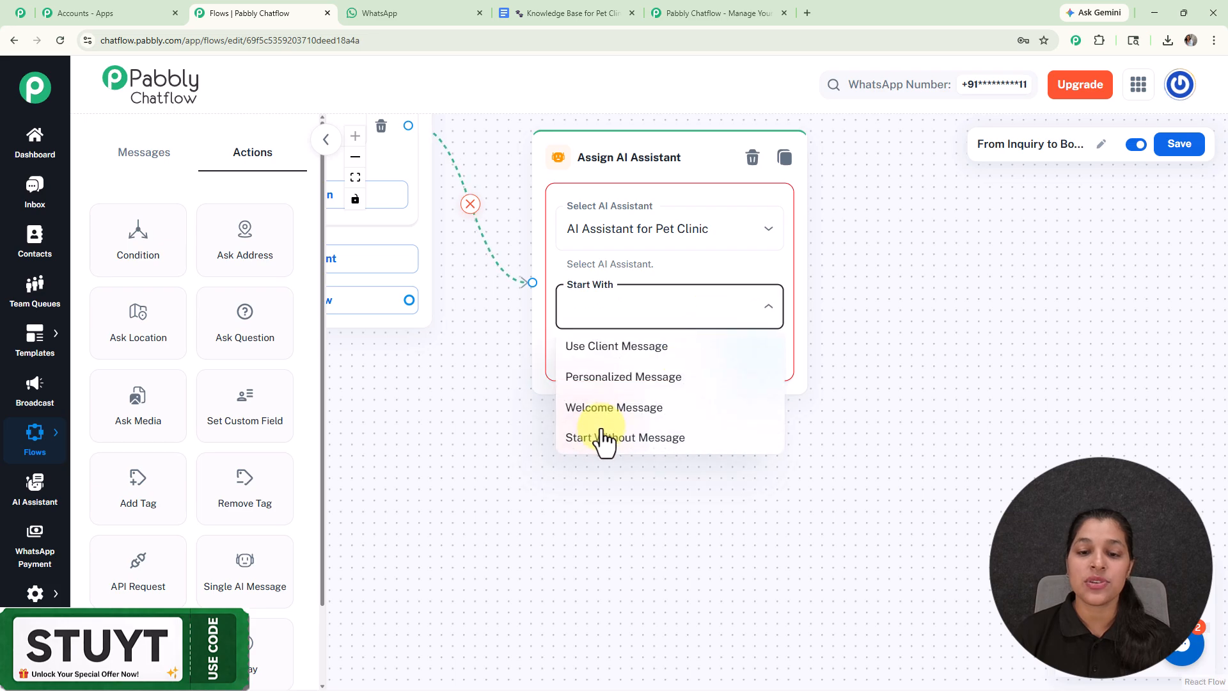
click(608, 411)
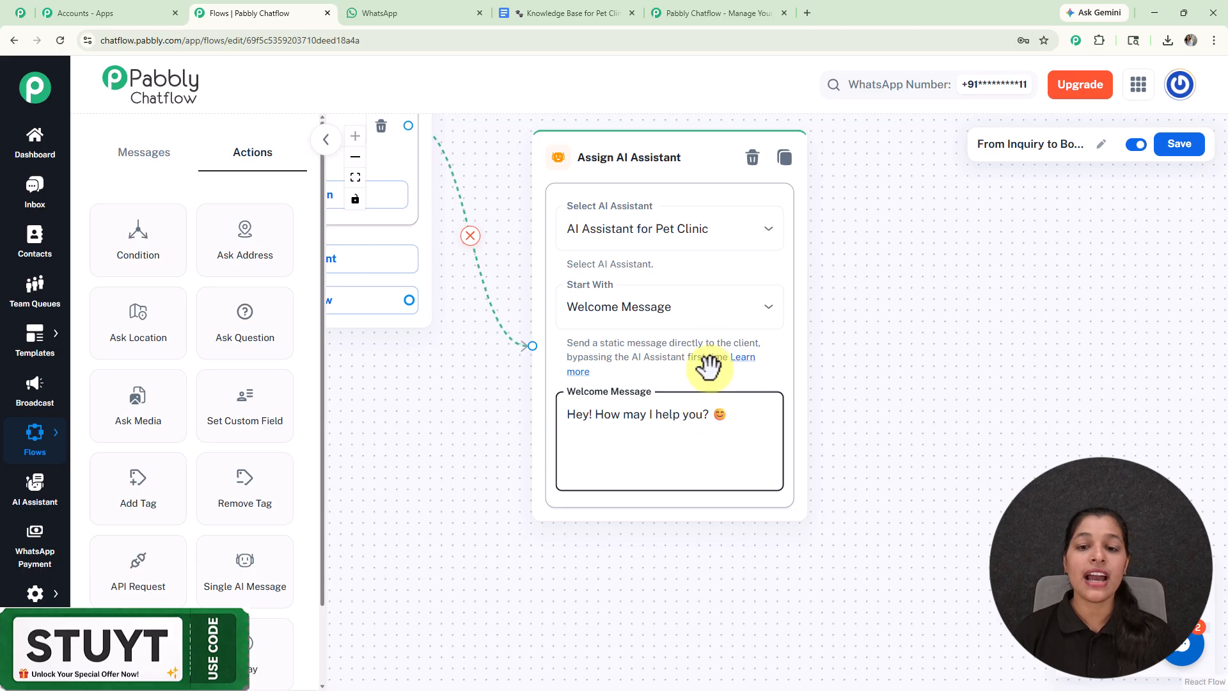
- Check the layout of the complete appointment and AI assistant flow and save it
scroll(708, 366, down, 5)
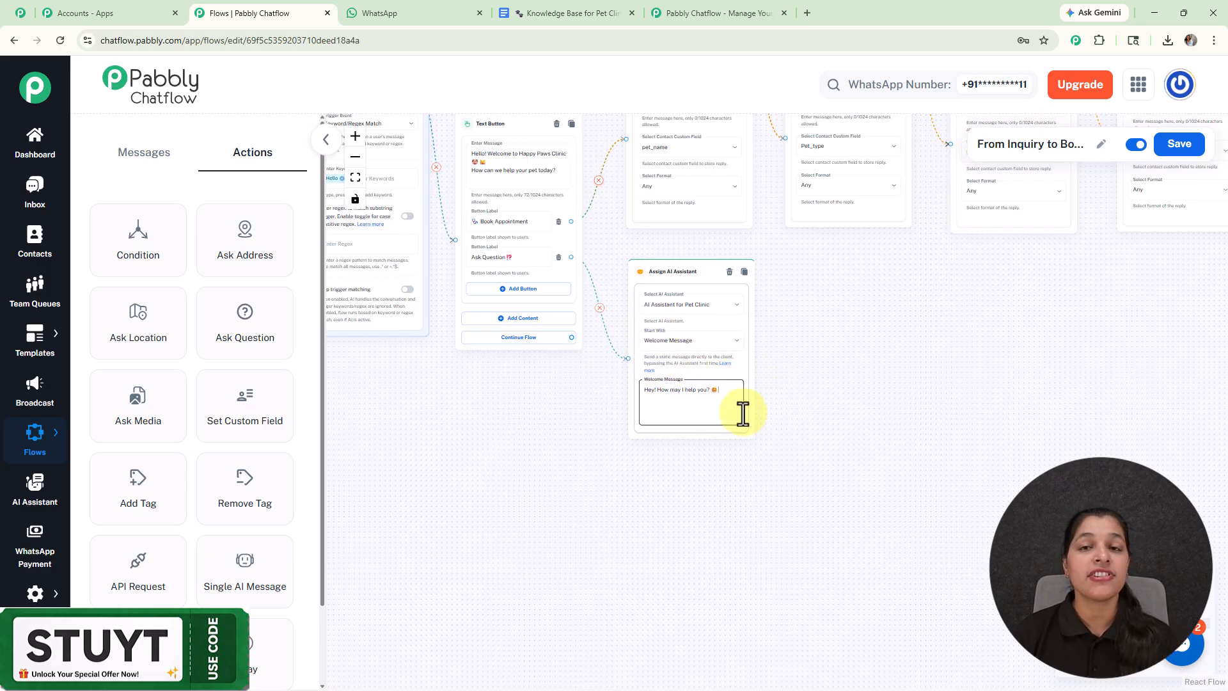
drag(874, 318, 780, 453)
scroll(811, 421, down, 2)
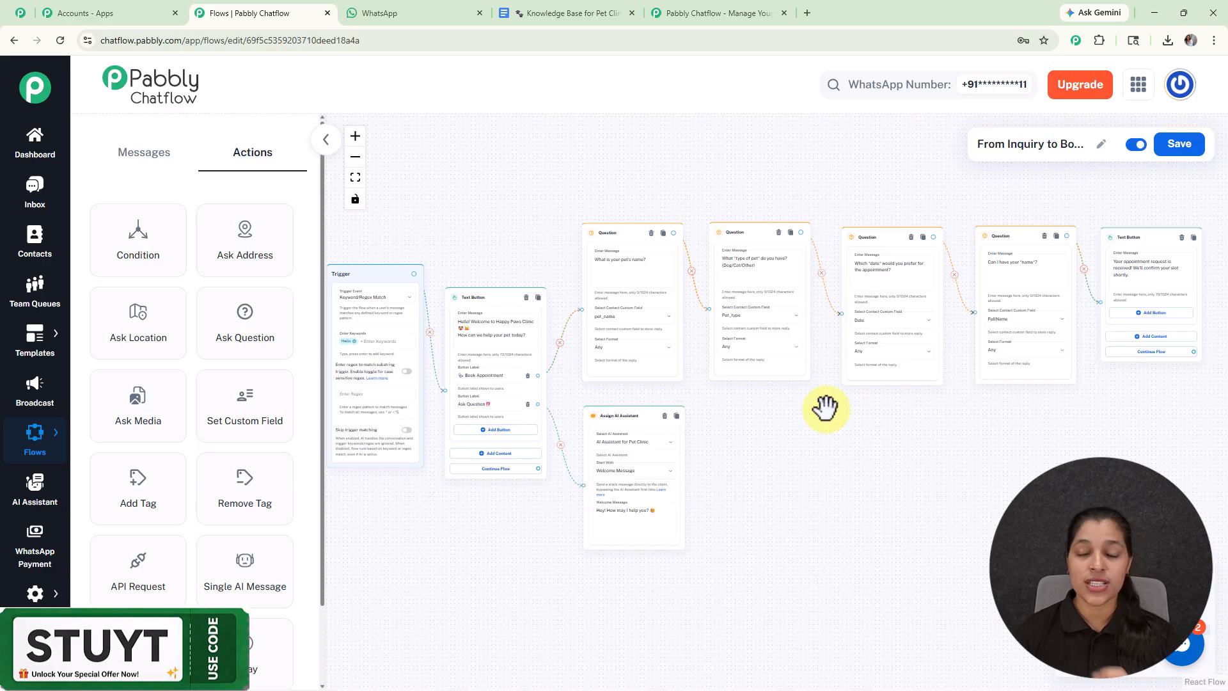
click(1182, 147)
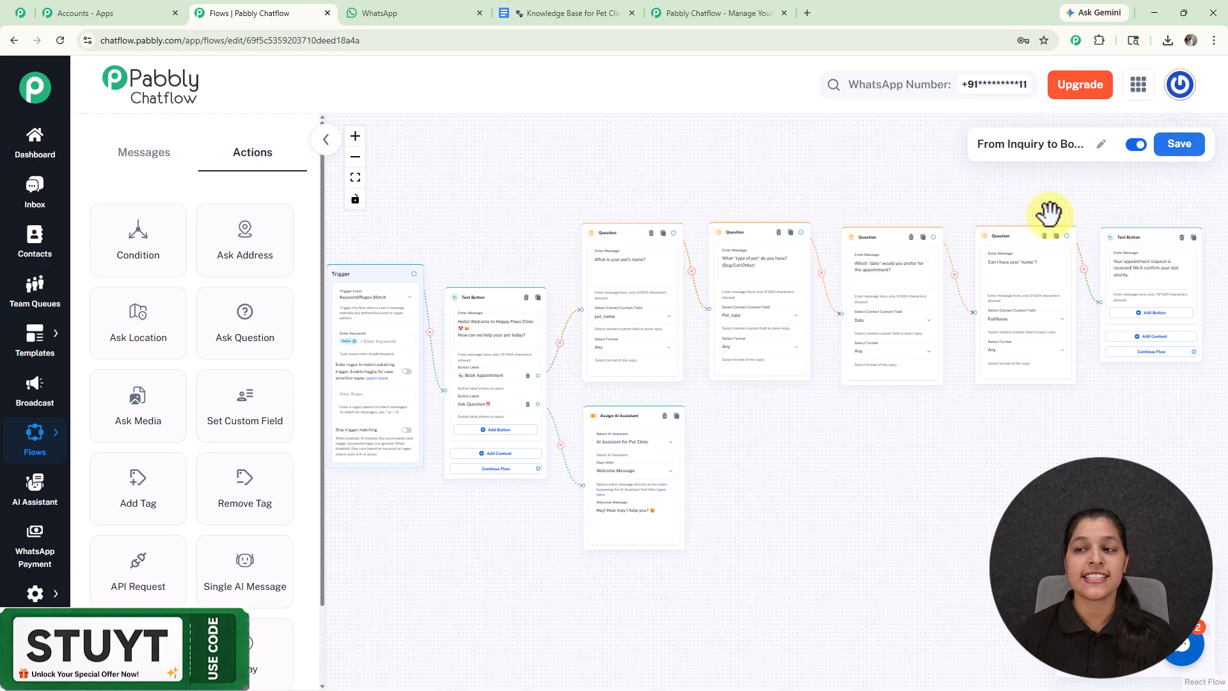